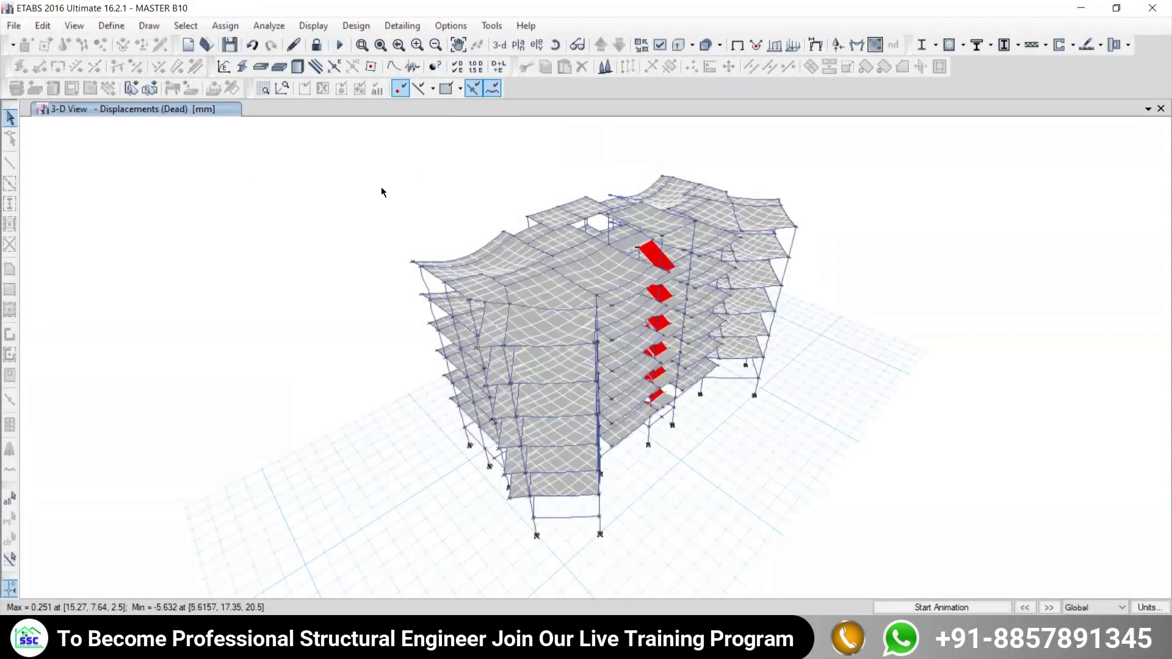
- Pan the dead-load deformed view, check displacements at two joints, and open the Design menu
middle_drag(367, 188, 352, 152)
mouse_move(489, 230)
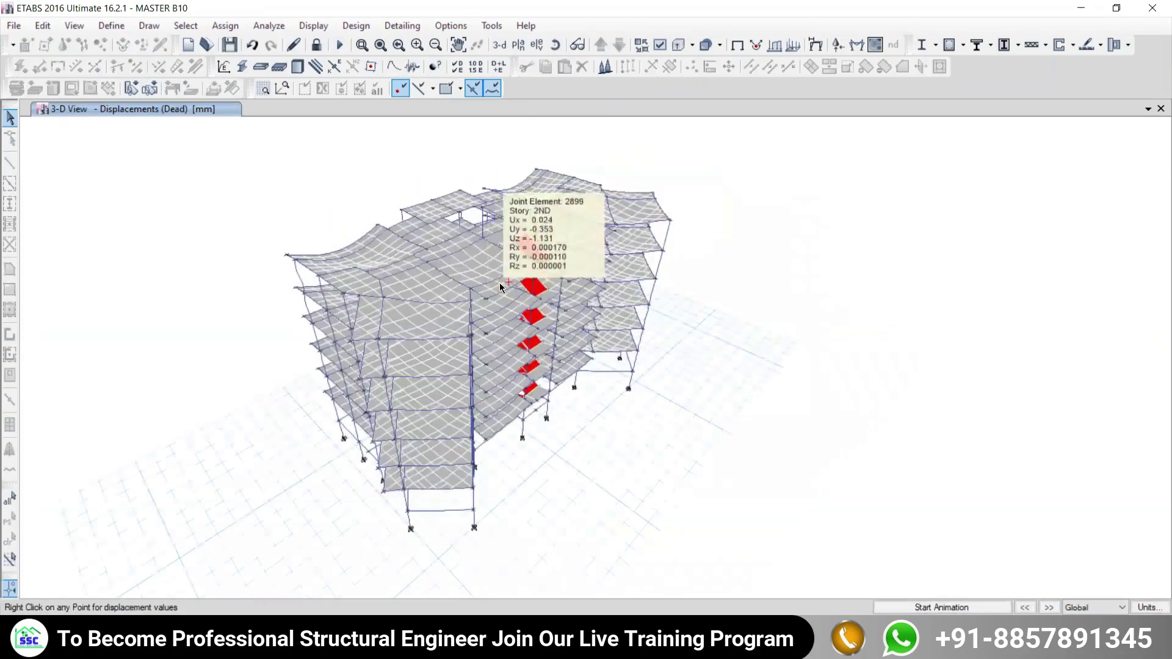
mouse_move(489, 262)
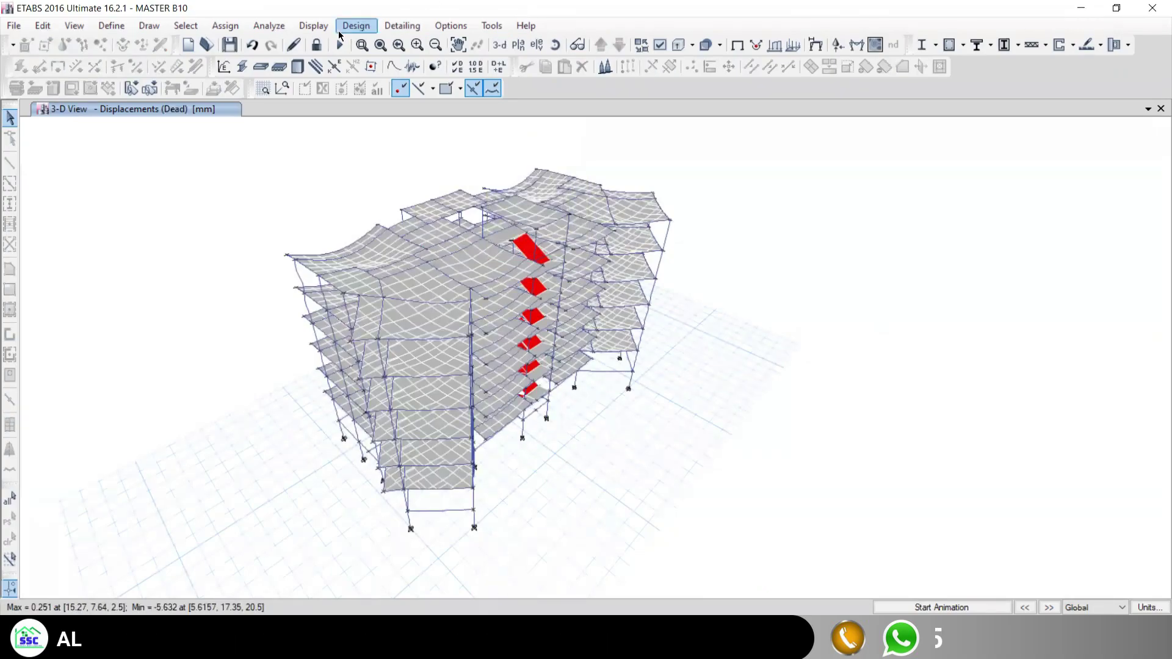
click(362, 27)
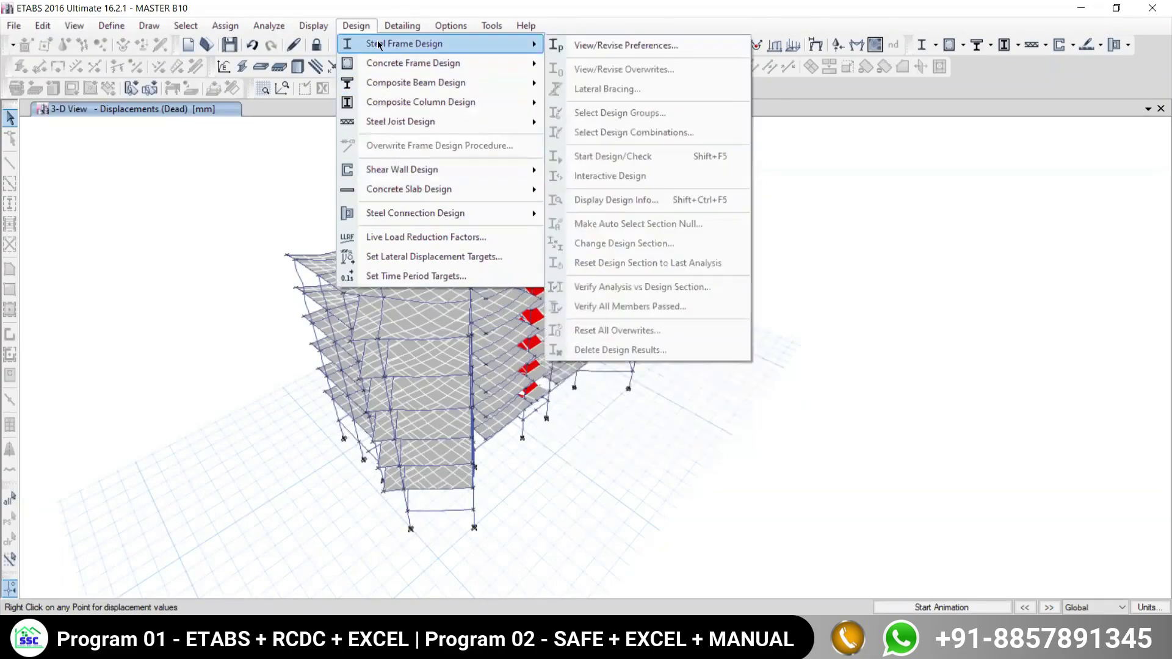
- Choose Design > Concrete Frame Design > View/Revise Preferences
mouse_move(376, 122)
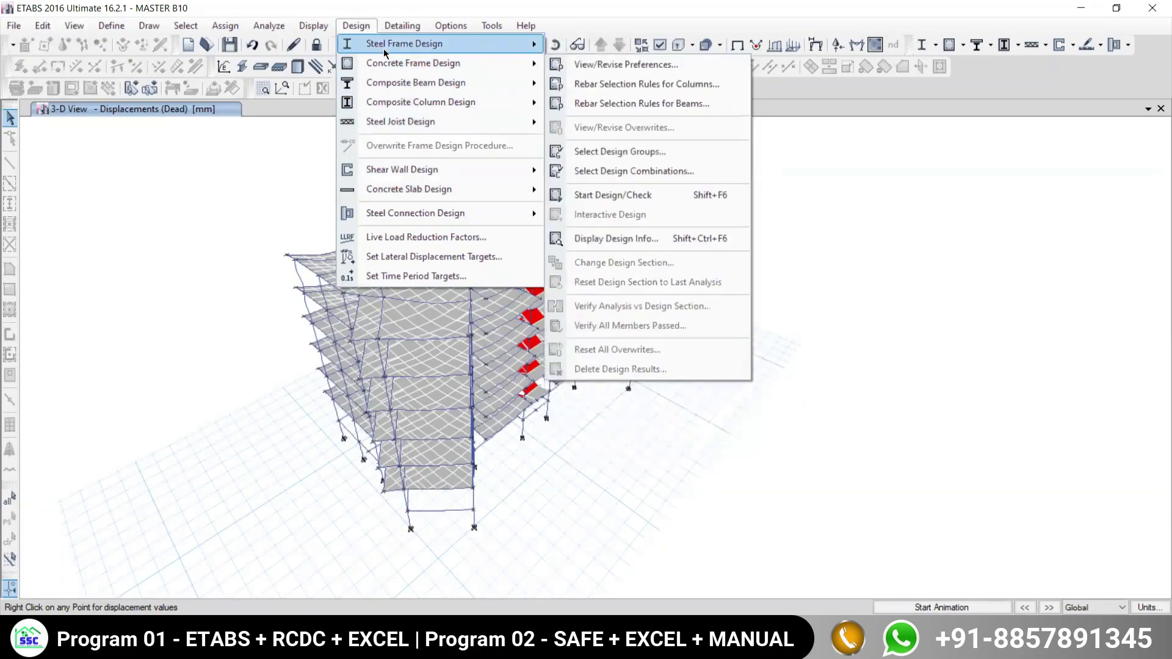
mouse_move(376, 86)
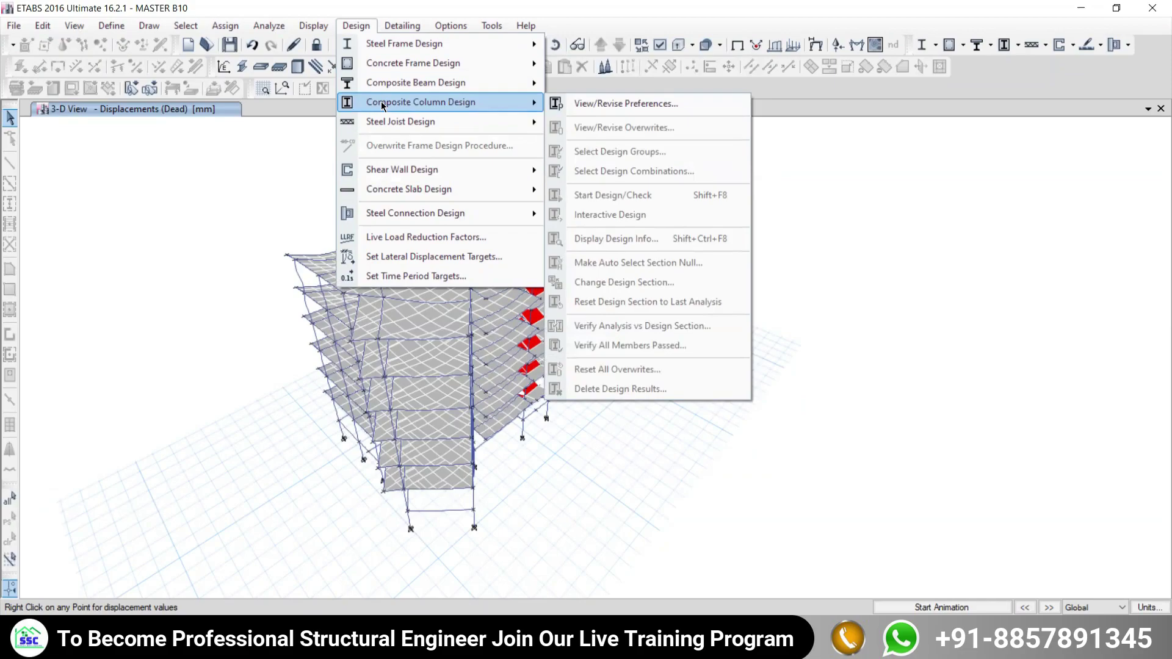
mouse_move(399, 213)
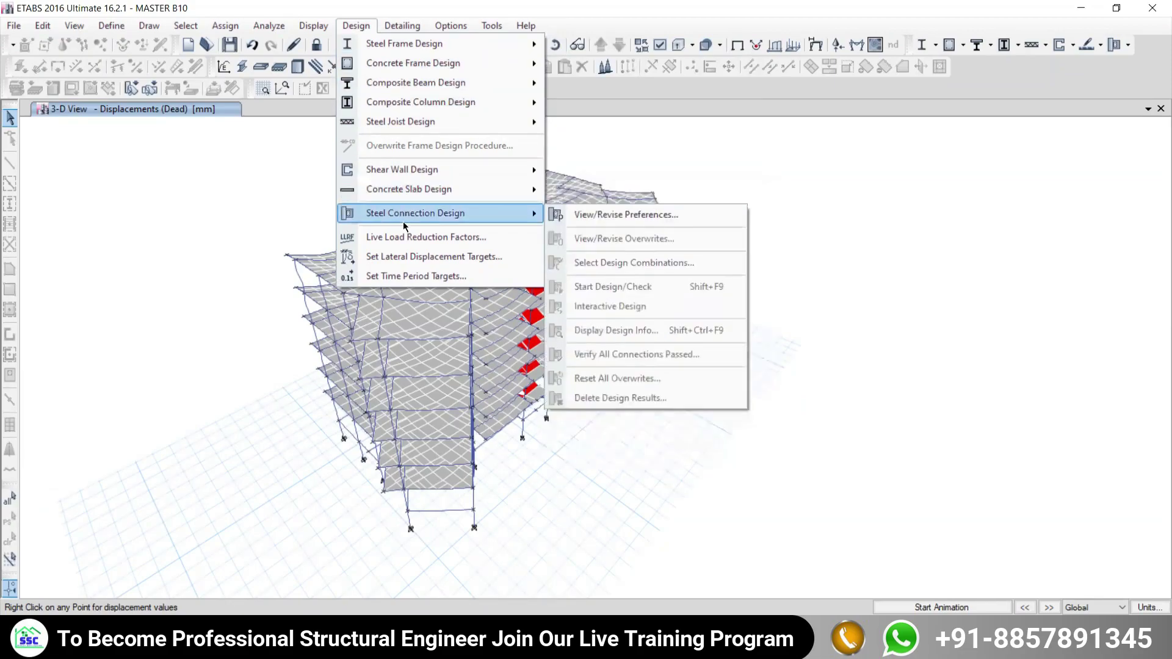
mouse_move(391, 61)
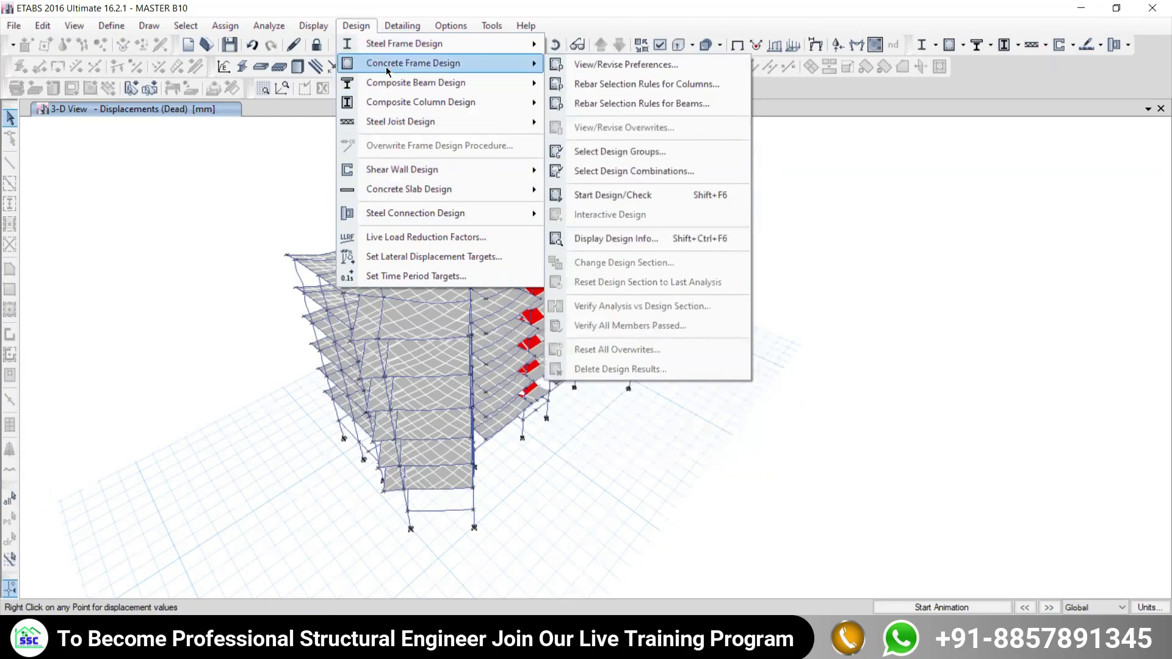
click(602, 66)
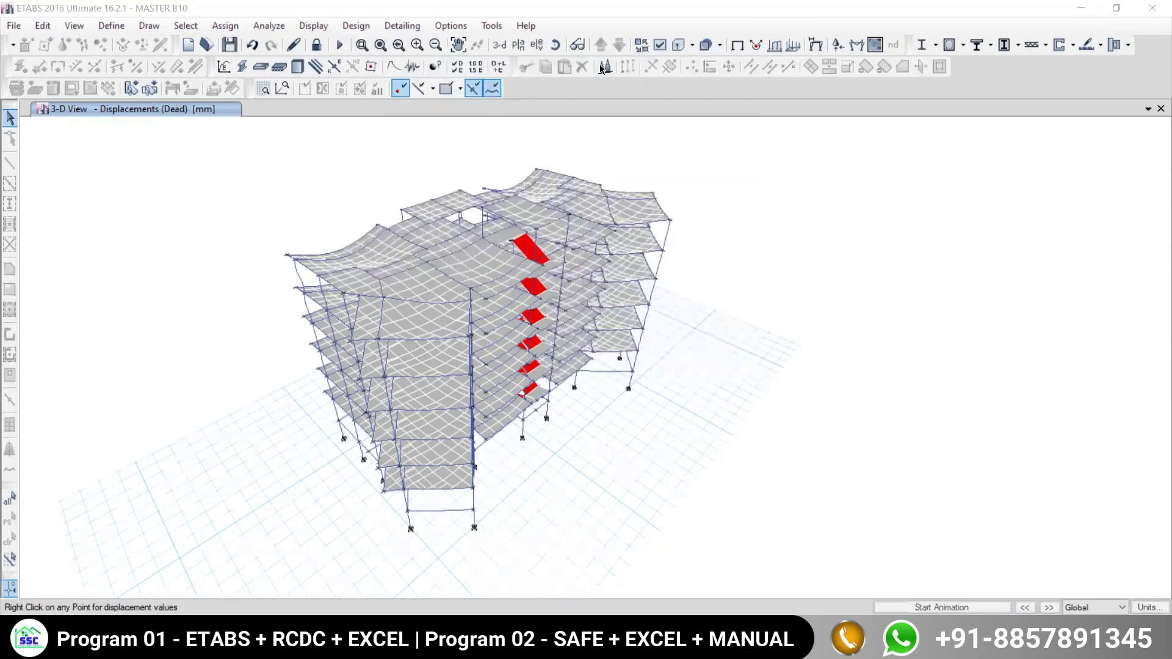
- Move the IS 456:2000 preferences dialog aside to read it, then close it unchanged
drag(523, 86, 523, 61)
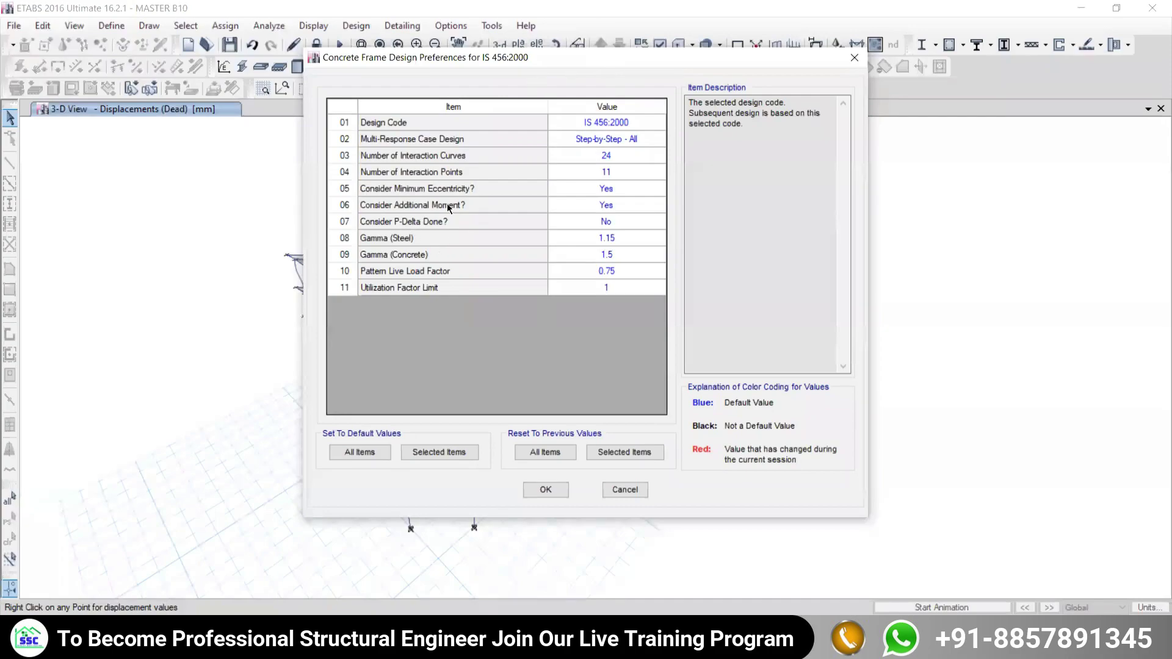
drag(656, 59, 487, 58)
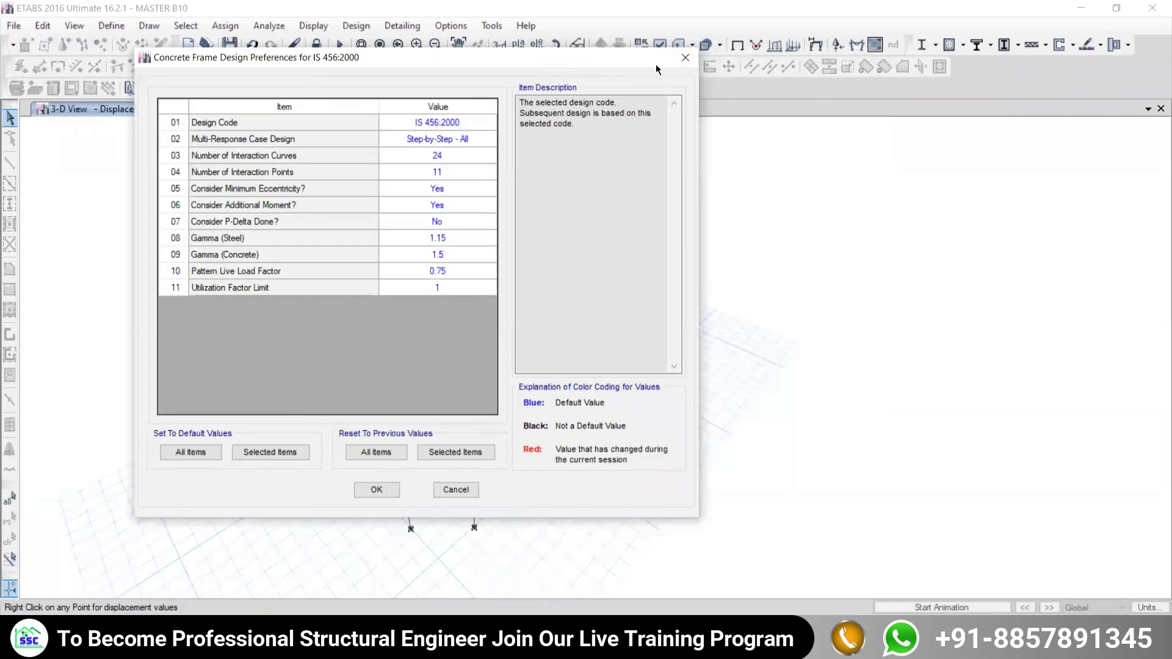
click(685, 57)
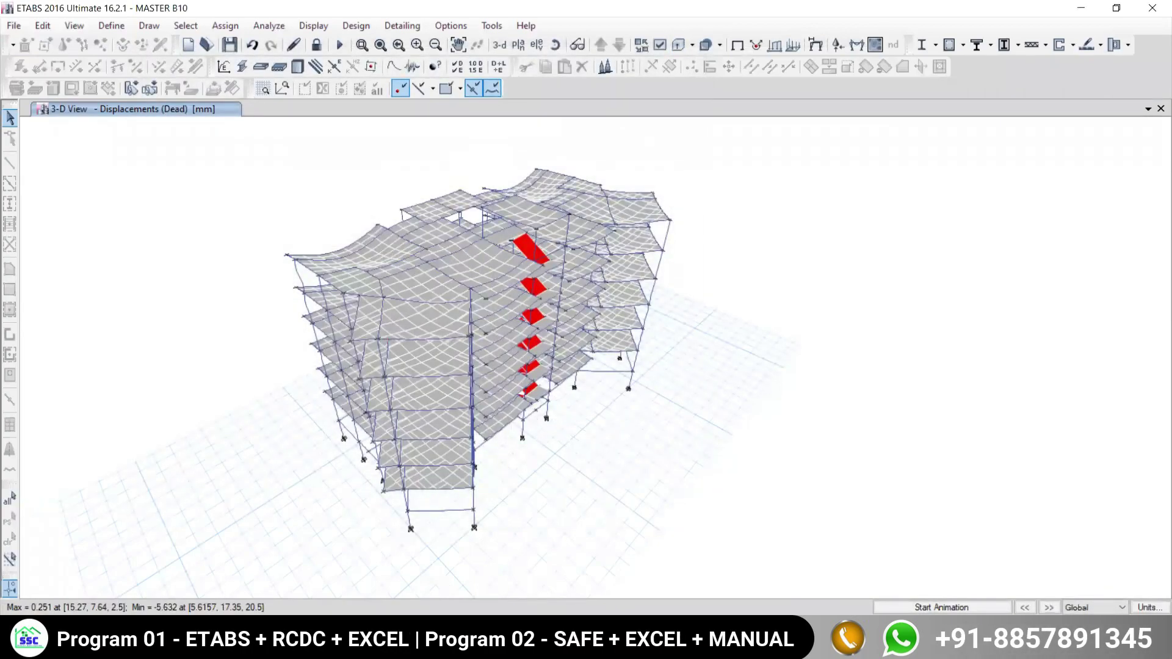
- Switch to the IS 456 PDF in Edge and scroll up to clause 25 on page 42
key(alt+Tab)
scroll(678, 378, up, 2)
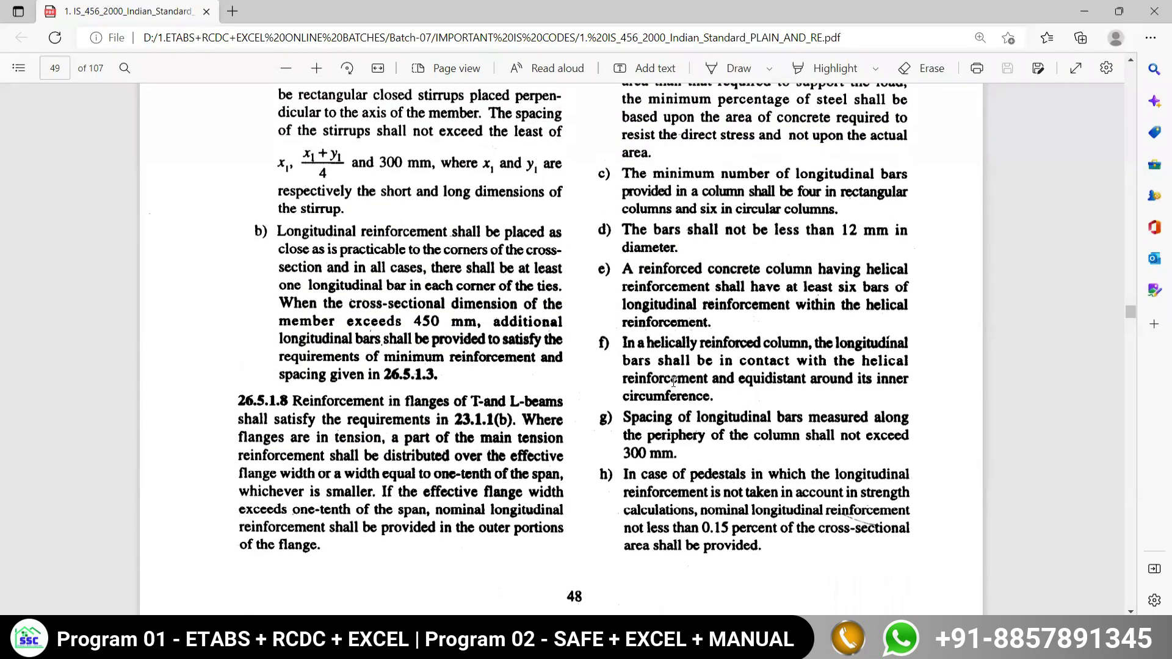
scroll(739, 398, up, 10)
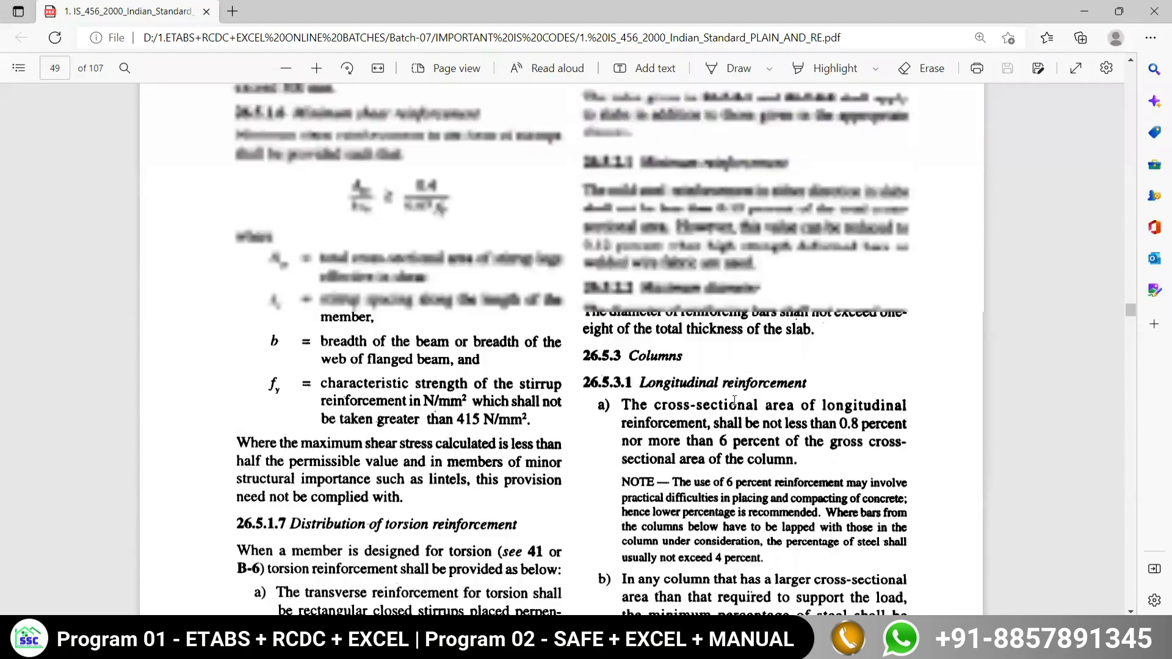
scroll(735, 400, up, 20)
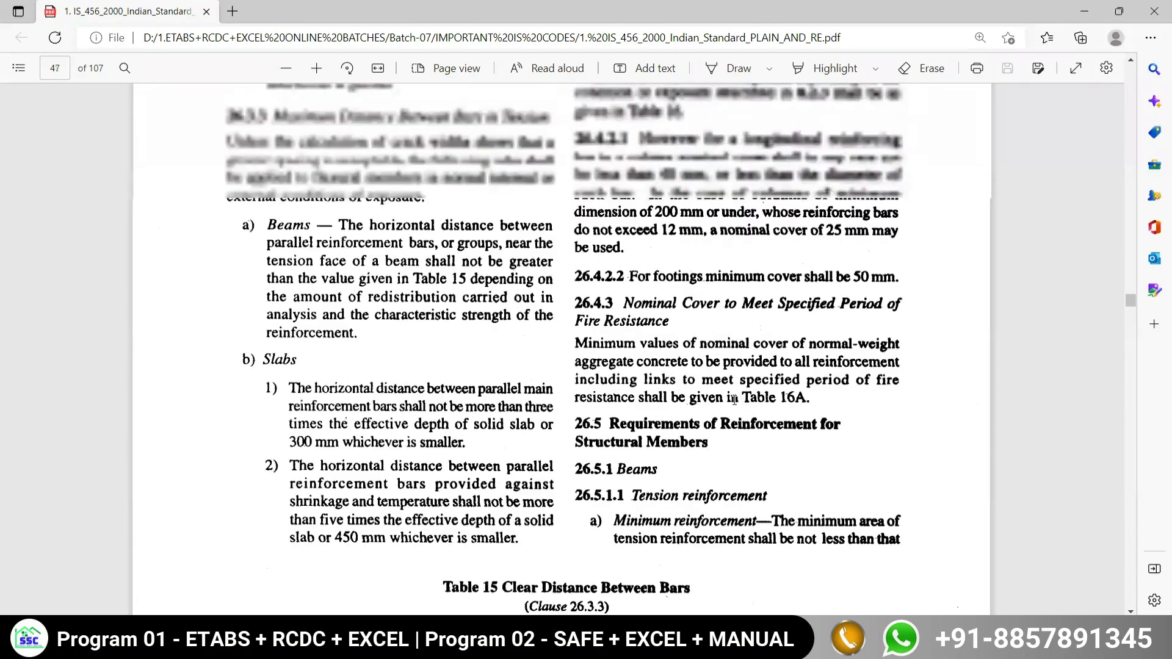
scroll(735, 400, up, 20)
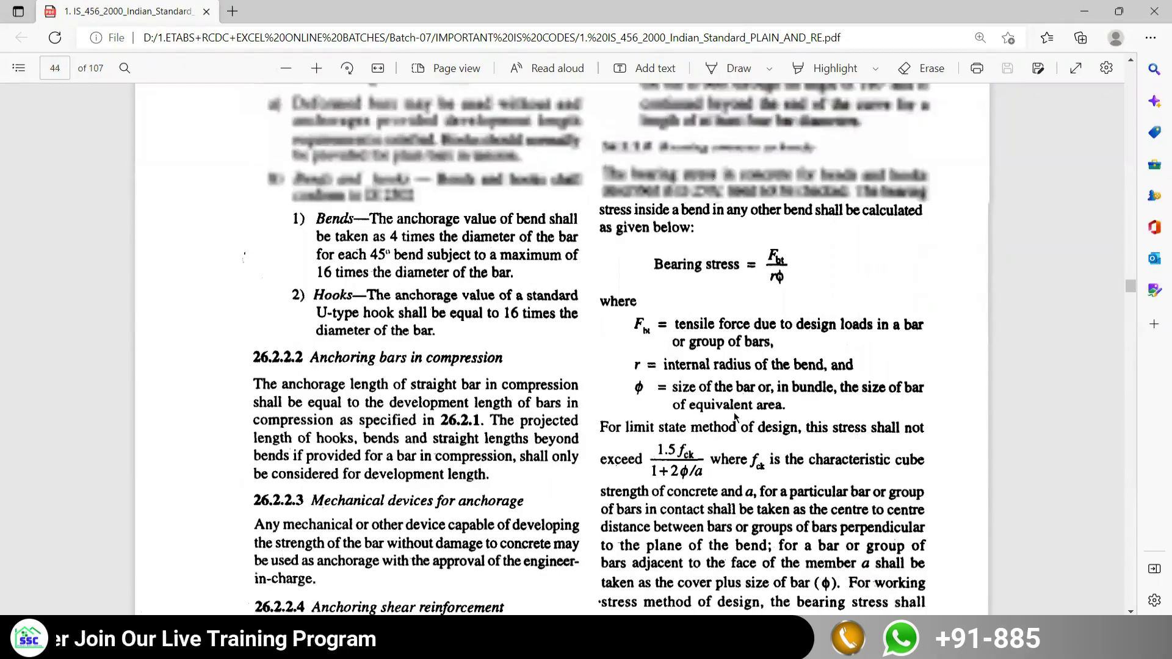
scroll(770, 398, up, 20)
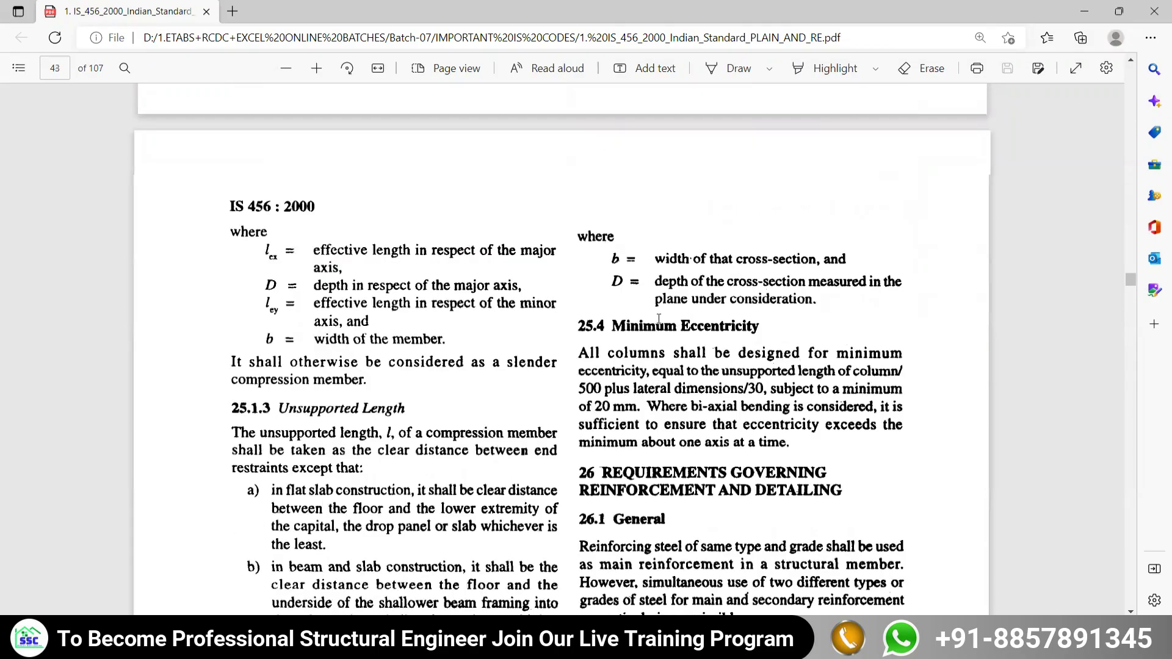
scroll(814, 329, up, 1)
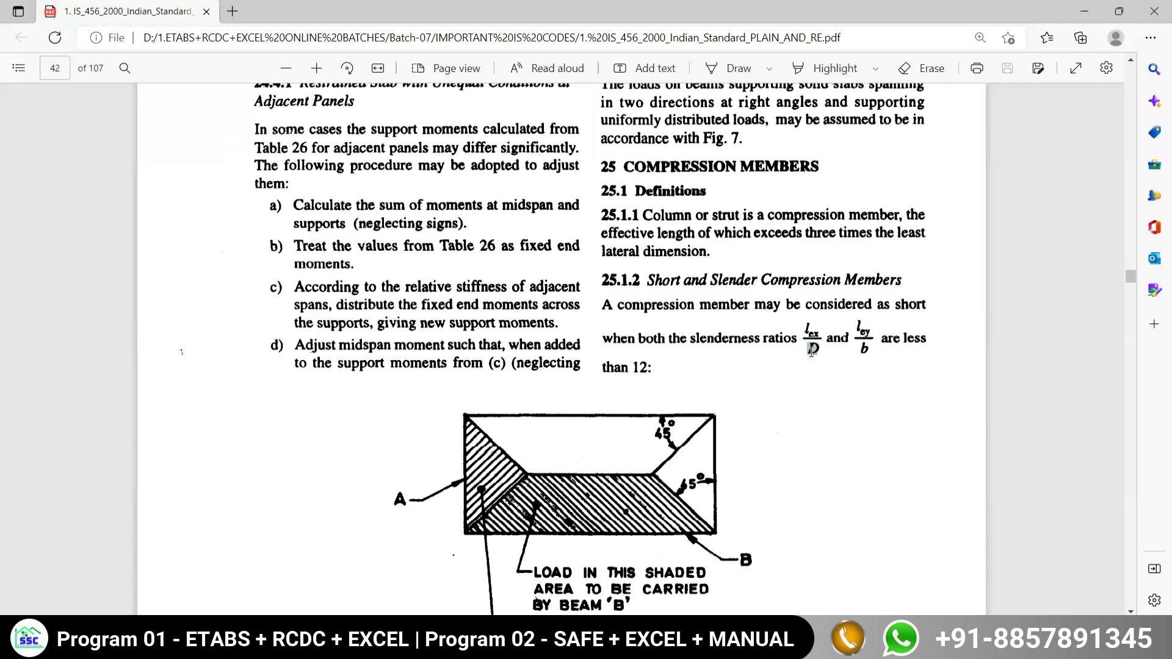
- Select and deselect parts of the slenderness ratio text in clause 25
drag(811, 351, 812, 348)
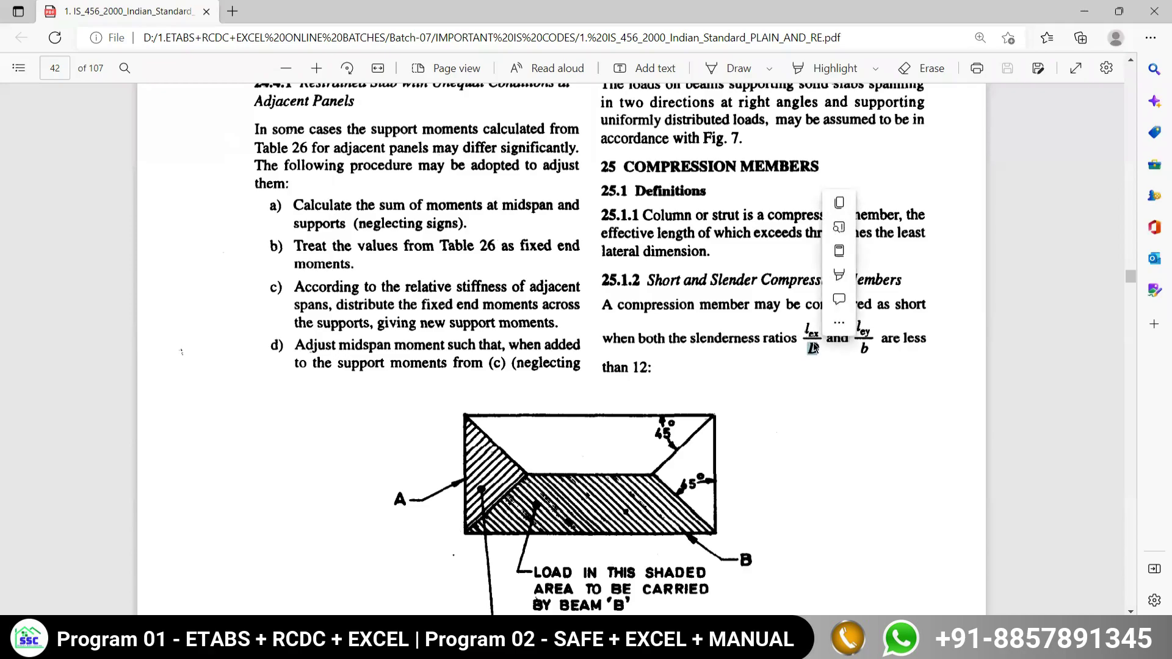
click(818, 373)
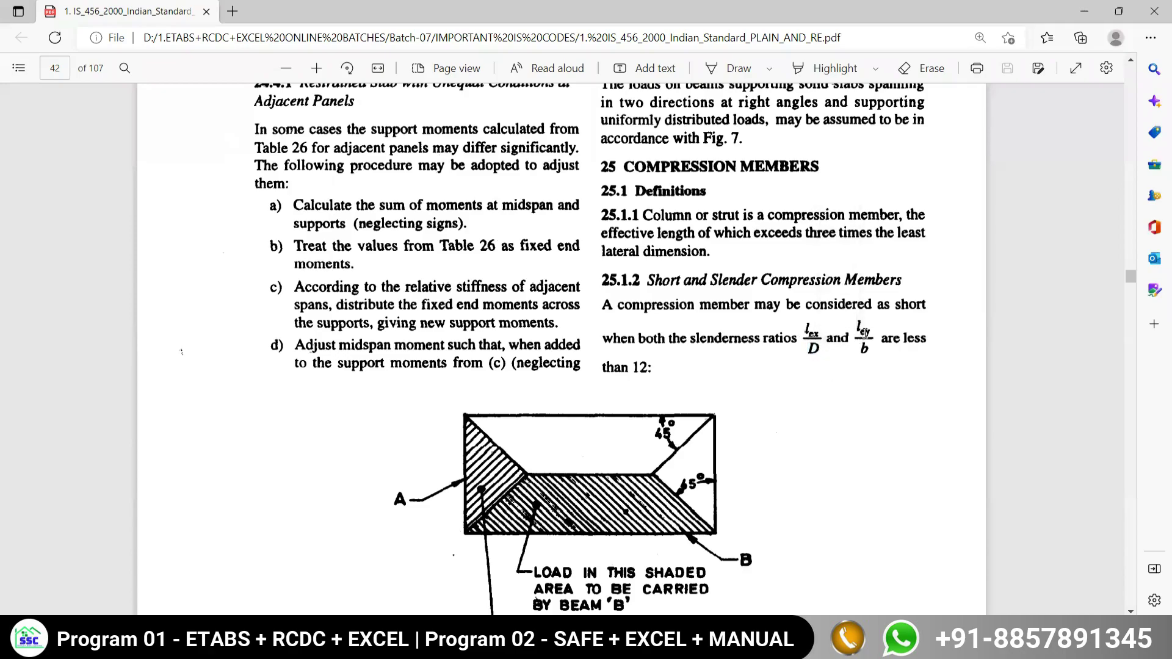
drag(865, 332, 864, 331)
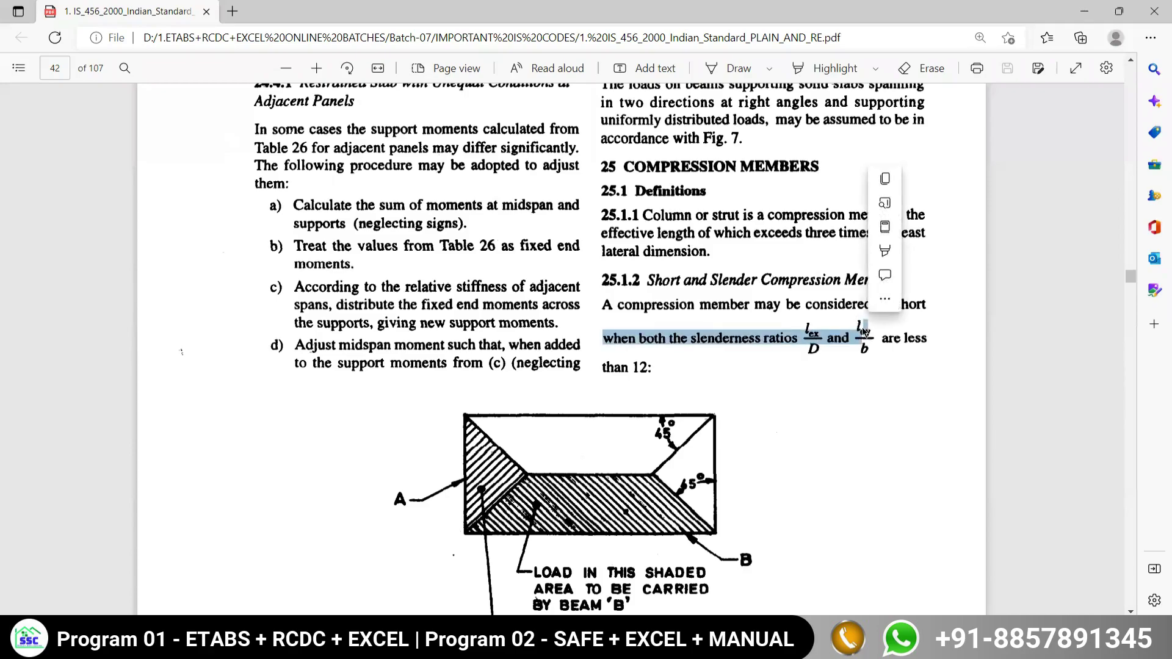
click(870, 333)
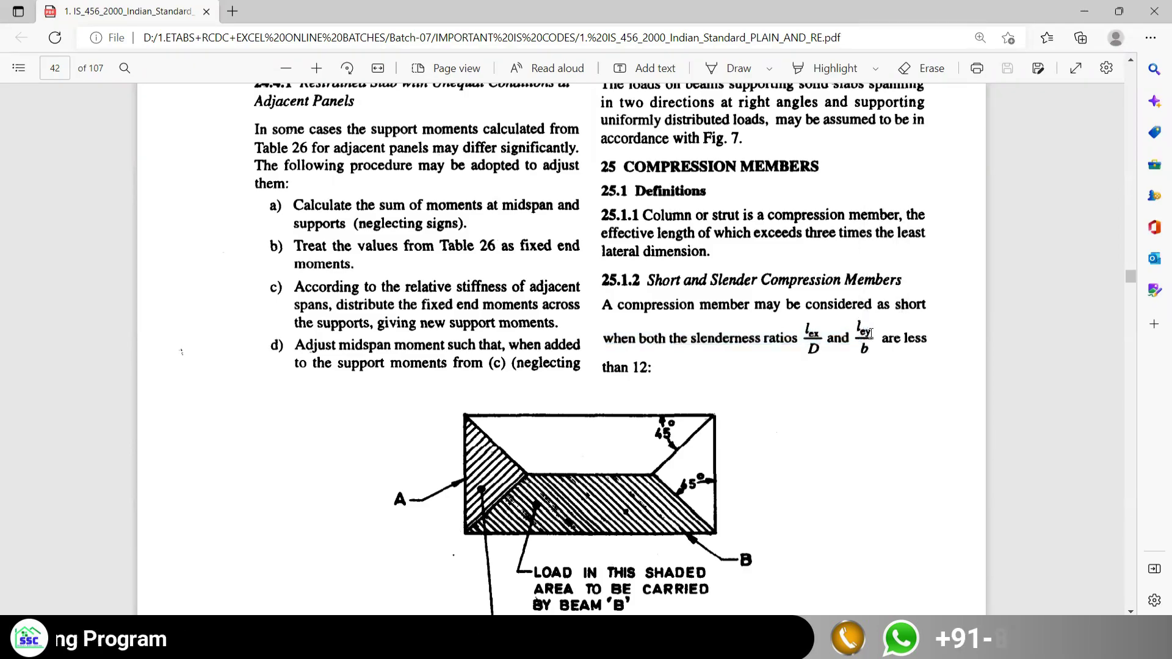
drag(871, 333, 603, 337)
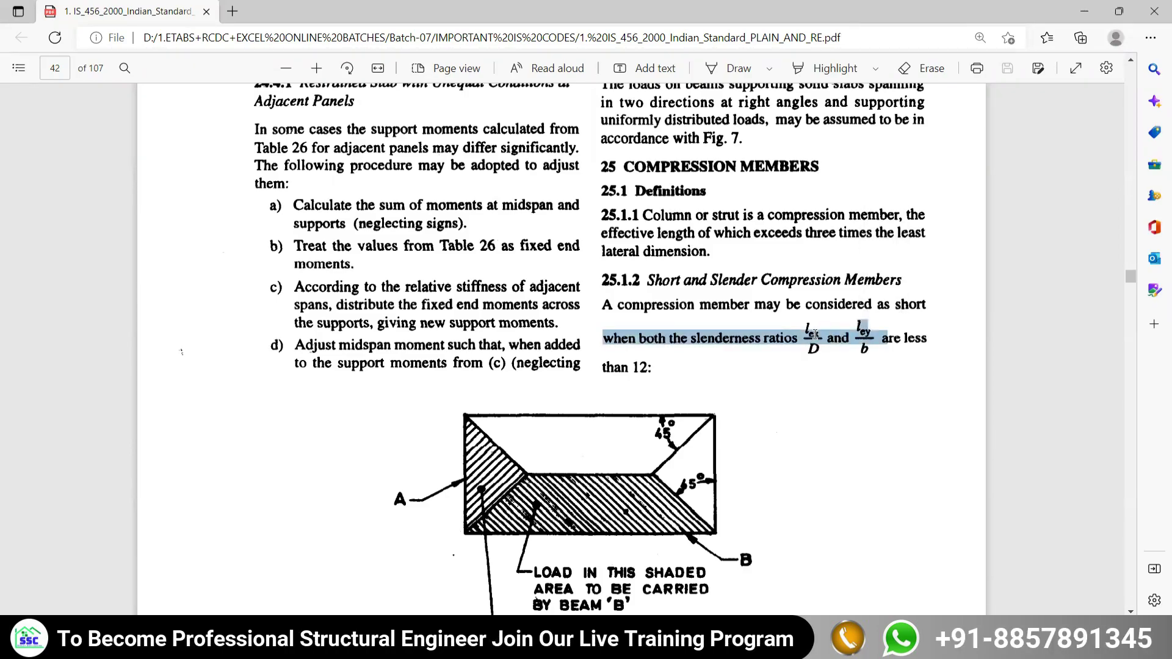
click(834, 385)
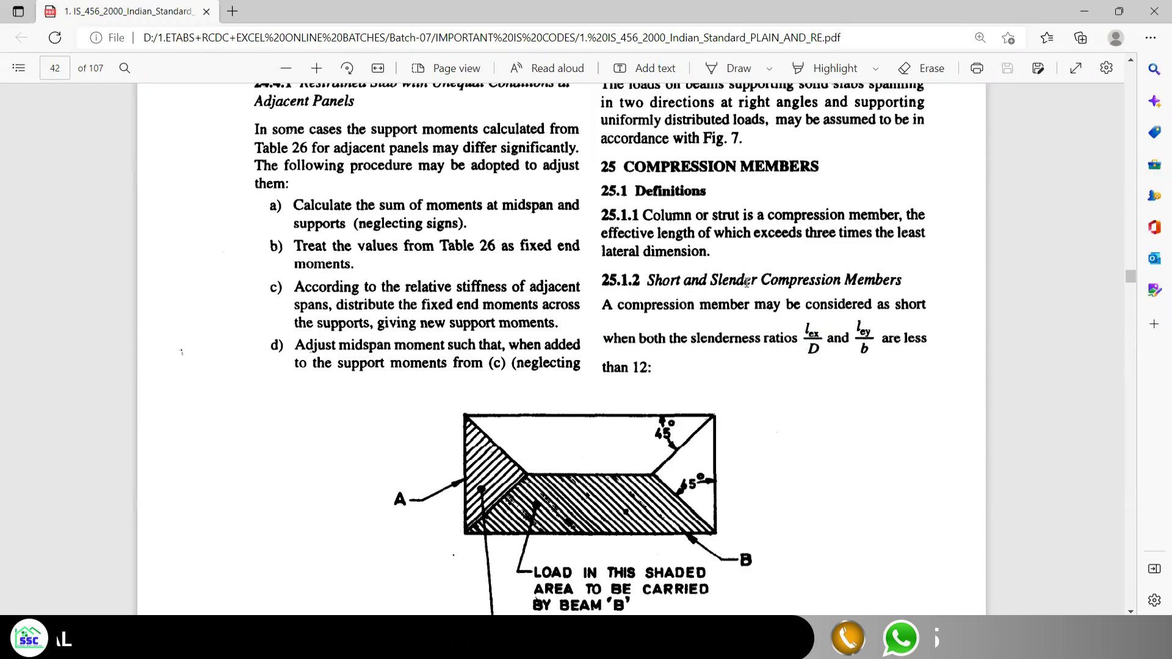
drag(729, 280, 757, 280)
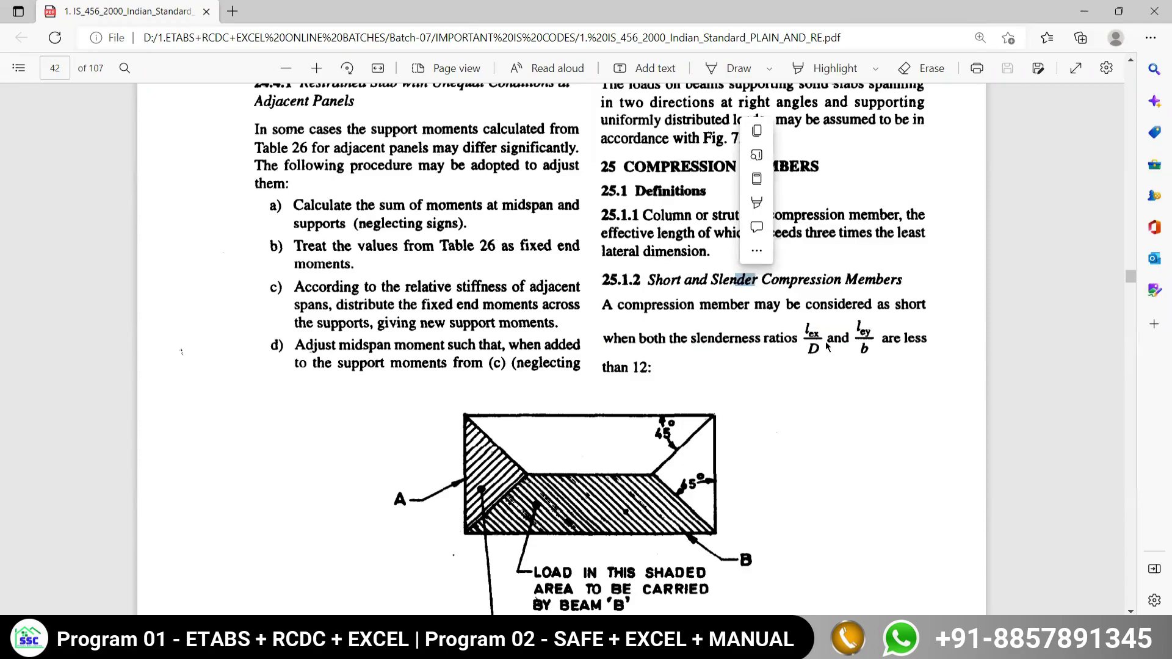
click(636, 367)
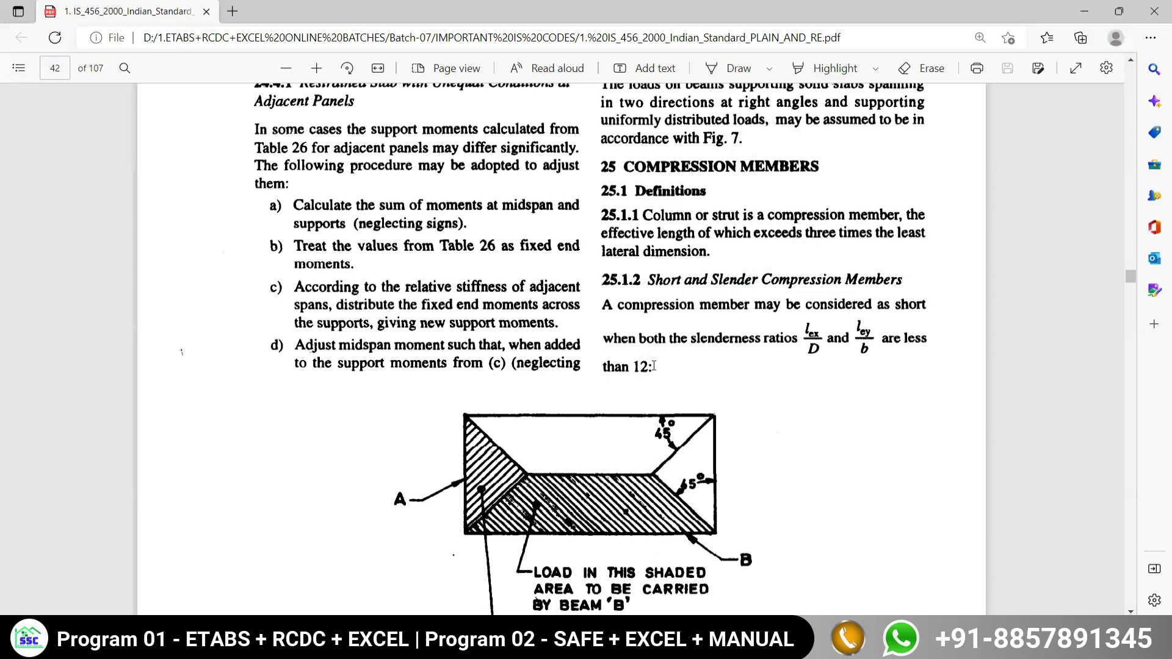
- Scroll up to the end of page 40 showing clause 24.3.2.2 item b)
scroll(473, 391, up, 10)
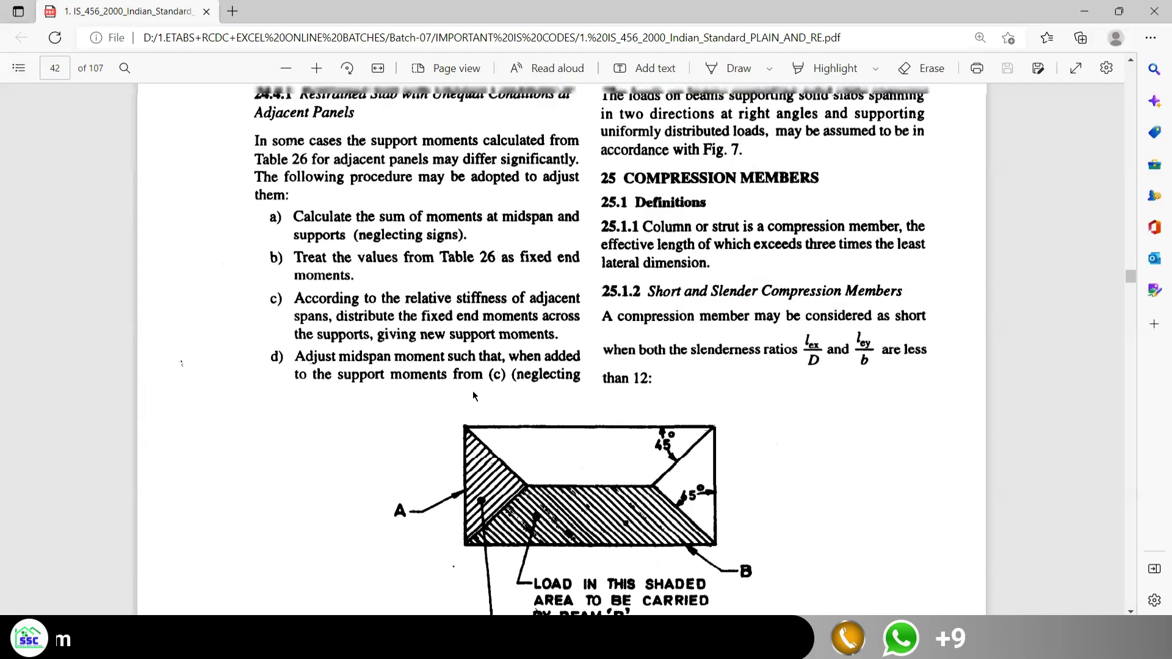
scroll(472, 397, up, 15)
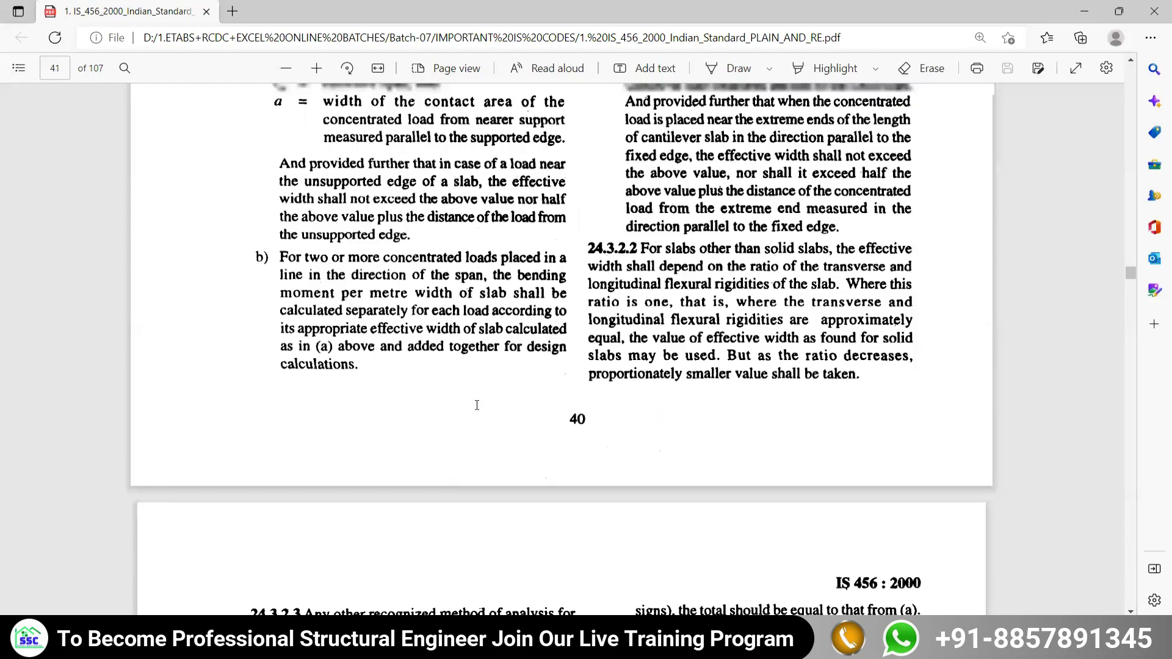
scroll(476, 406, down, 15)
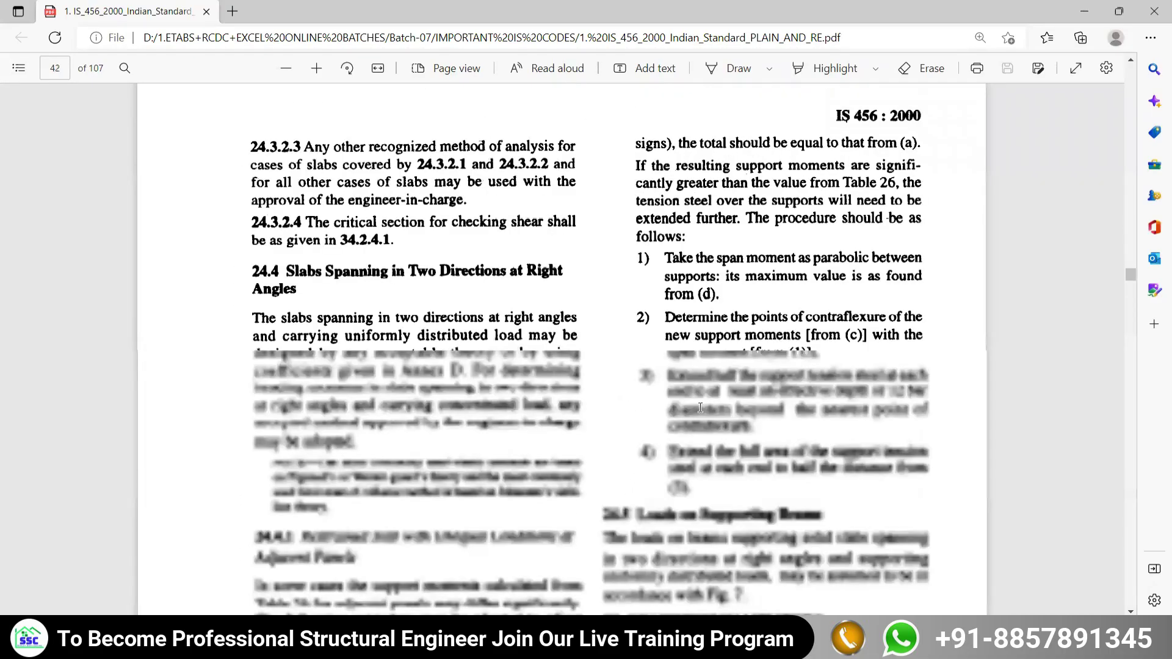
scroll(706, 409, down, 3)
scroll(700, 420, up, 10)
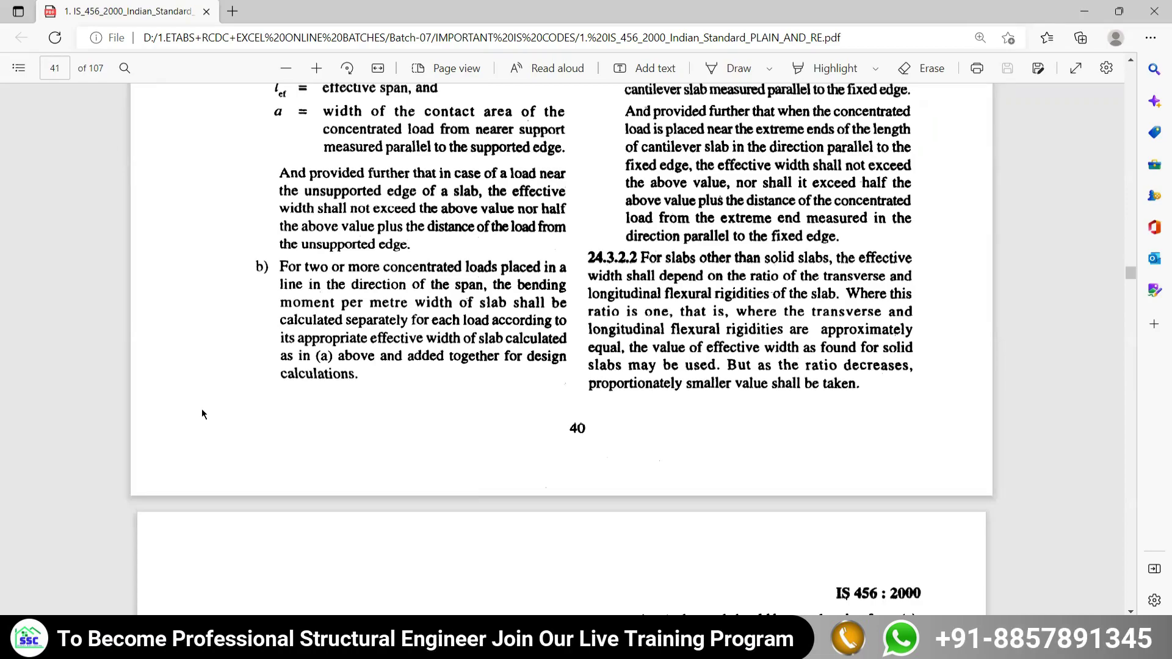
- Handwrite M1, M2 and Ma below item b), with lines down through clause 24.3.2.2
drag(199, 401, 190, 436)
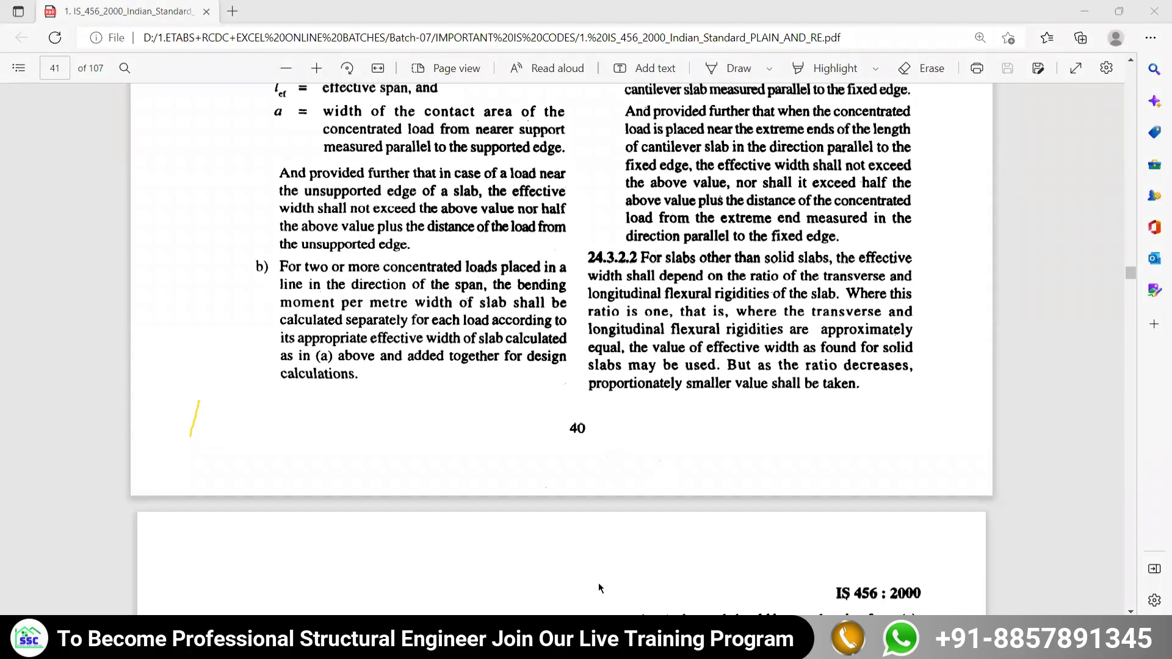
mouse_move(198, 398)
mouse_down()
mouse_move(196, 434)
mouse_move(203, 402)
mouse_move(211, 417)
mouse_move(228, 392)
mouse_move(210, 414)
mouse_move(229, 394)
mouse_move(234, 449)
mouse_up()
mouse_move(329, 390)
mouse_down()
mouse_move(330, 438)
mouse_move(372, 392)
mouse_move(363, 390)
mouse_move(363, 434)
mouse_move(383, 428)
mouse_move(381, 452)
mouse_move(379, 456)
mouse_up()
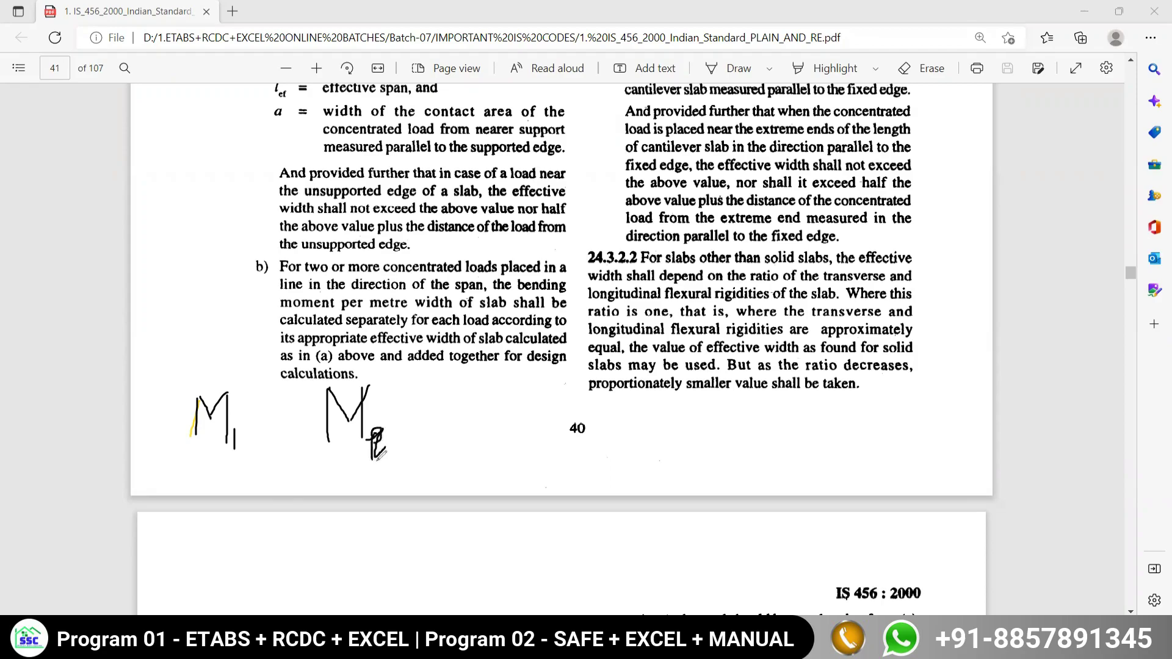
mouse_move(451, 435)
mouse_down()
mouse_move(457, 379)
mouse_move(479, 392)
mouse_move(493, 375)
mouse_move(477, 398)
mouse_move(497, 368)
mouse_move(505, 437)
mouse_up()
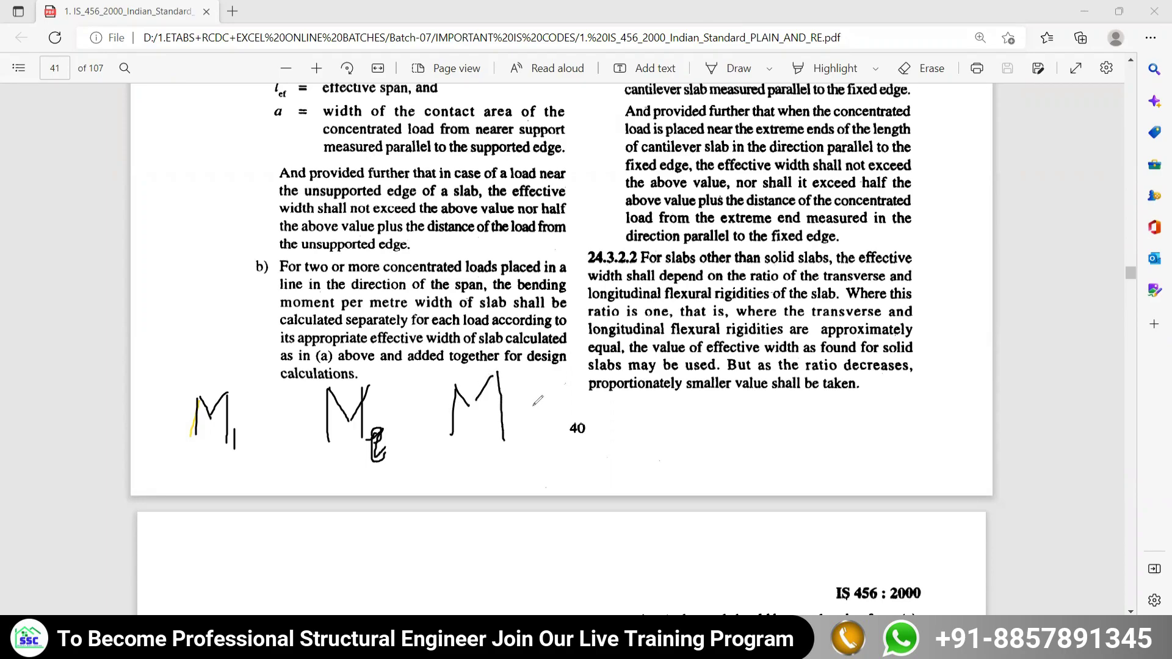
drag(774, 359, 791, 558)
drag(797, 347, 839, 583)
drag(768, 361, 816, 595)
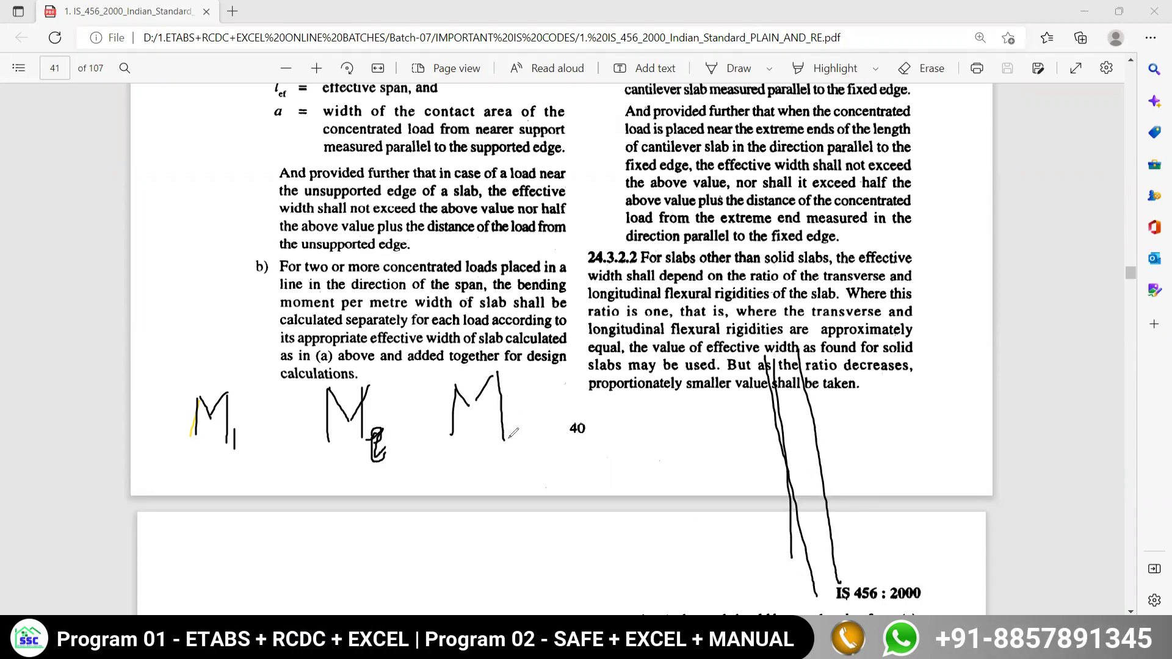
mouse_move(516, 428)
mouse_down()
mouse_move(508, 444)
mouse_move(518, 419)
mouse_move(530, 447)
mouse_up()
- Underline the three M symbols with two long strokes
drag(462, 479, 548, 446)
drag(468, 484, 504, 471)
drag(567, 450, 507, 469)
drag(165, 487, 505, 451)
drag(166, 492, 461, 455)
- Circle M1 and M2, draw arrows linking them to item b), and bracket the b) label
mouse_move(218, 371)
mouse_down()
mouse_move(190, 416)
mouse_move(197, 450)
mouse_move(228, 463)
mouse_move(260, 425)
mouse_move(229, 366)
mouse_up()
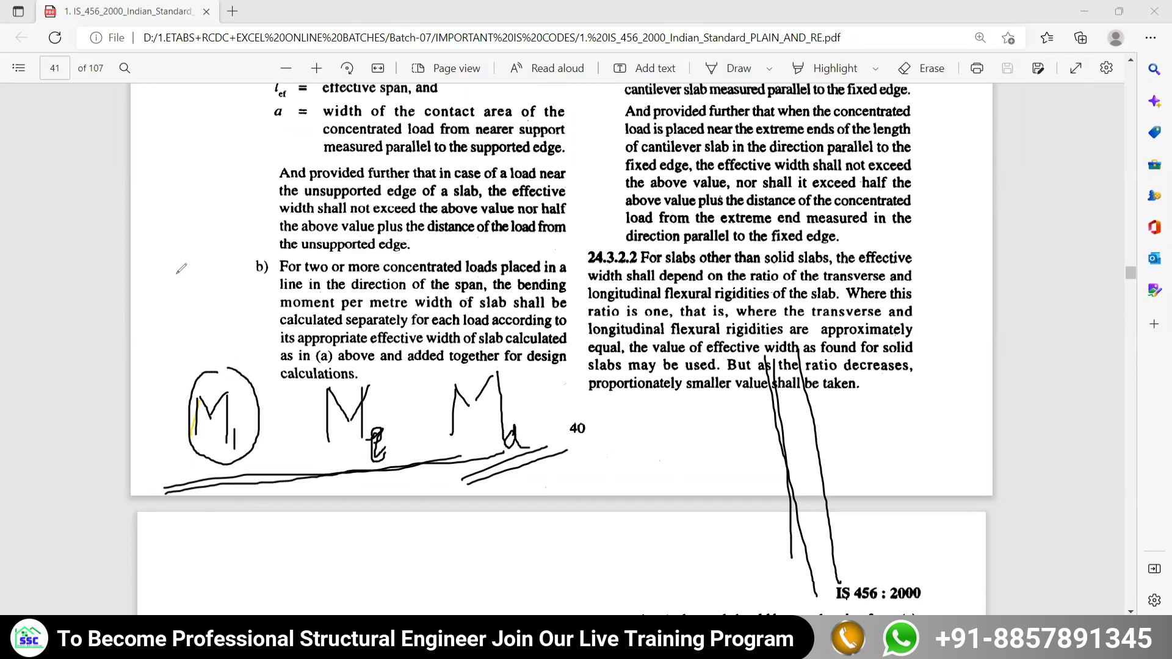
mouse_move(148, 292)
mouse_down()
mouse_move(204, 265)
mouse_move(216, 342)
mouse_up()
drag(194, 342, 184, 391)
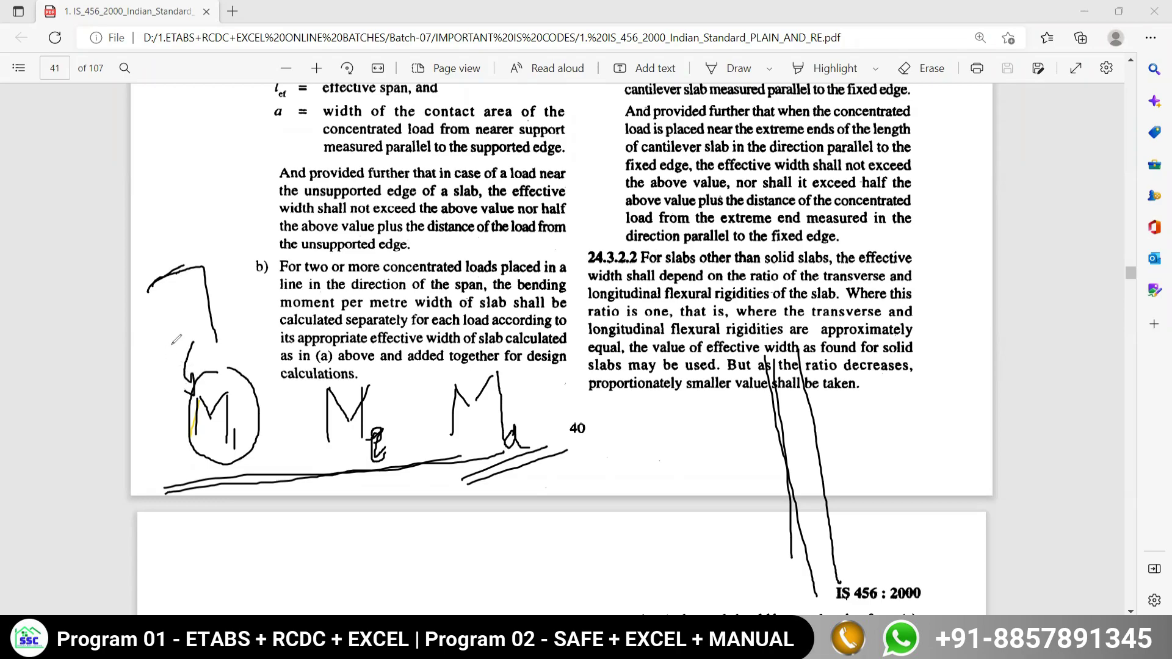
mouse_move(177, 330)
mouse_down()
mouse_move(159, 360)
mouse_move(168, 385)
mouse_move(172, 371)
mouse_up()
mouse_move(360, 371)
mouse_down()
mouse_move(287, 451)
mouse_move(319, 491)
mouse_move(384, 489)
mouse_move(395, 440)
mouse_move(389, 369)
mouse_up()
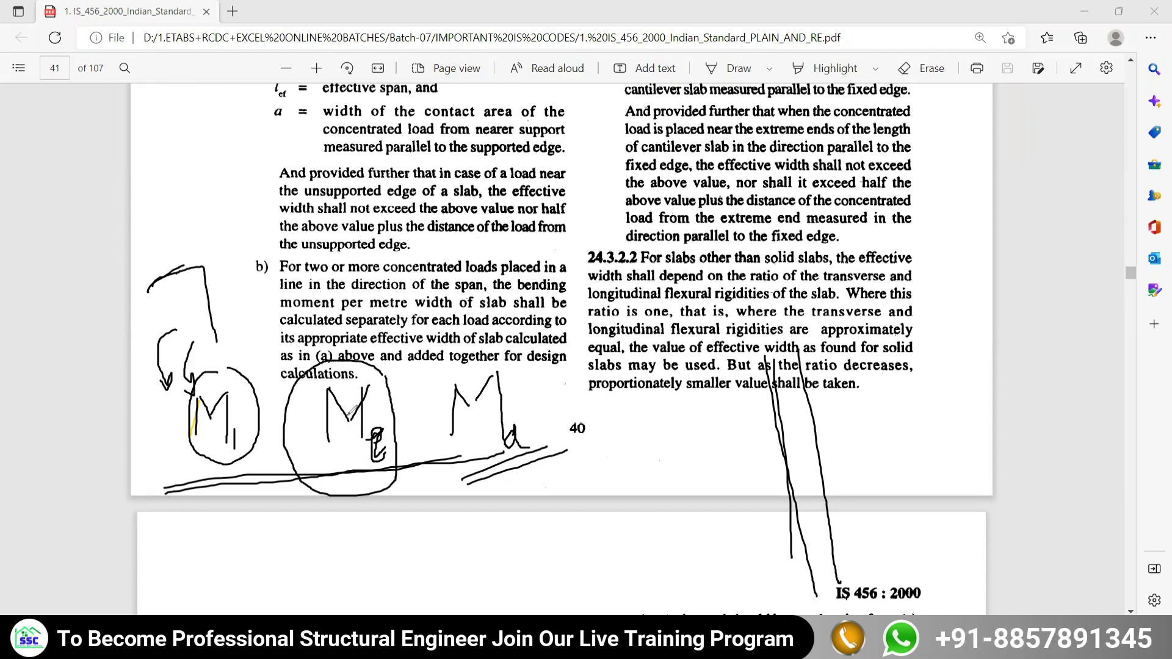
drag(337, 329, 342, 359)
drag(282, 263, 333, 334)
drag(264, 244, 274, 267)
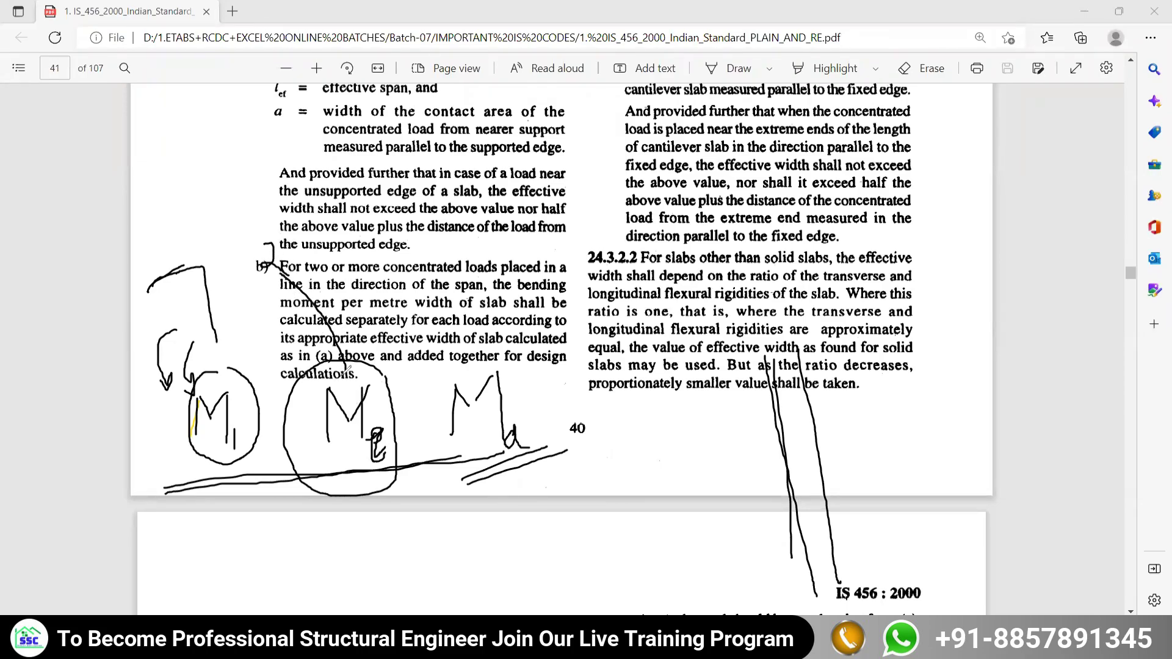
- Circle Ma, link Ma and M2 to the text, write 'M = P', and close the Bentley popup
mouse_move(469, 367)
mouse_down()
mouse_move(464, 336)
mouse_move(405, 262)
mouse_up()
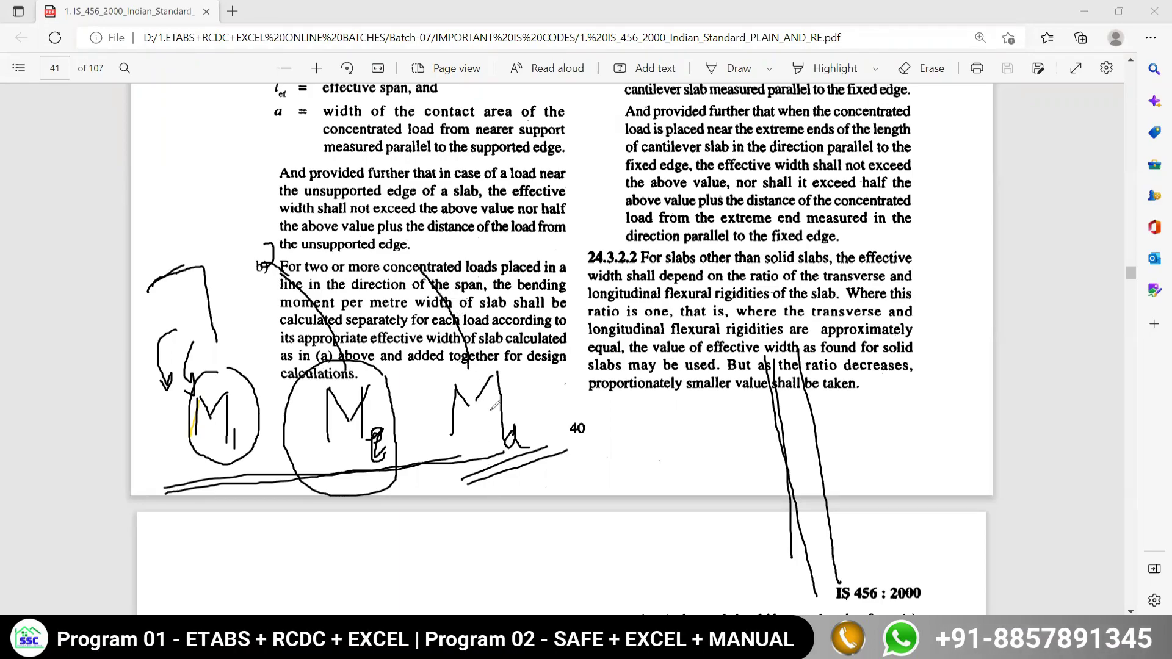
mouse_move(518, 354)
mouse_down()
mouse_move(476, 349)
mouse_move(419, 438)
mouse_move(478, 504)
mouse_move(529, 480)
mouse_up()
drag(537, 421, 509, 371)
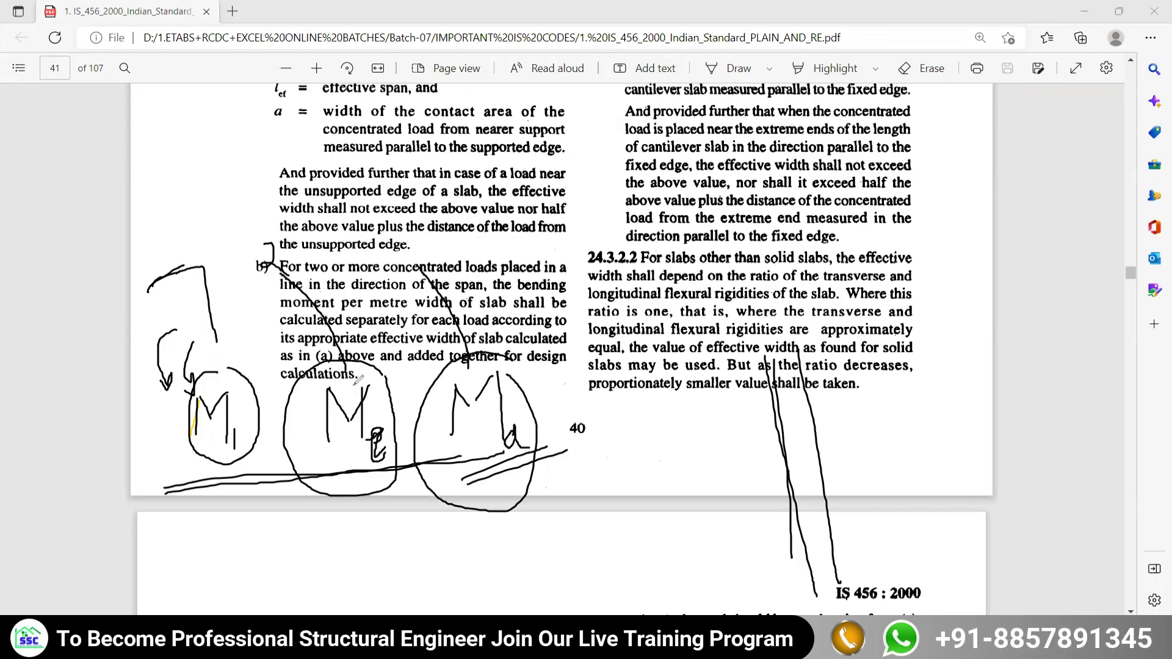
drag(357, 395, 389, 339)
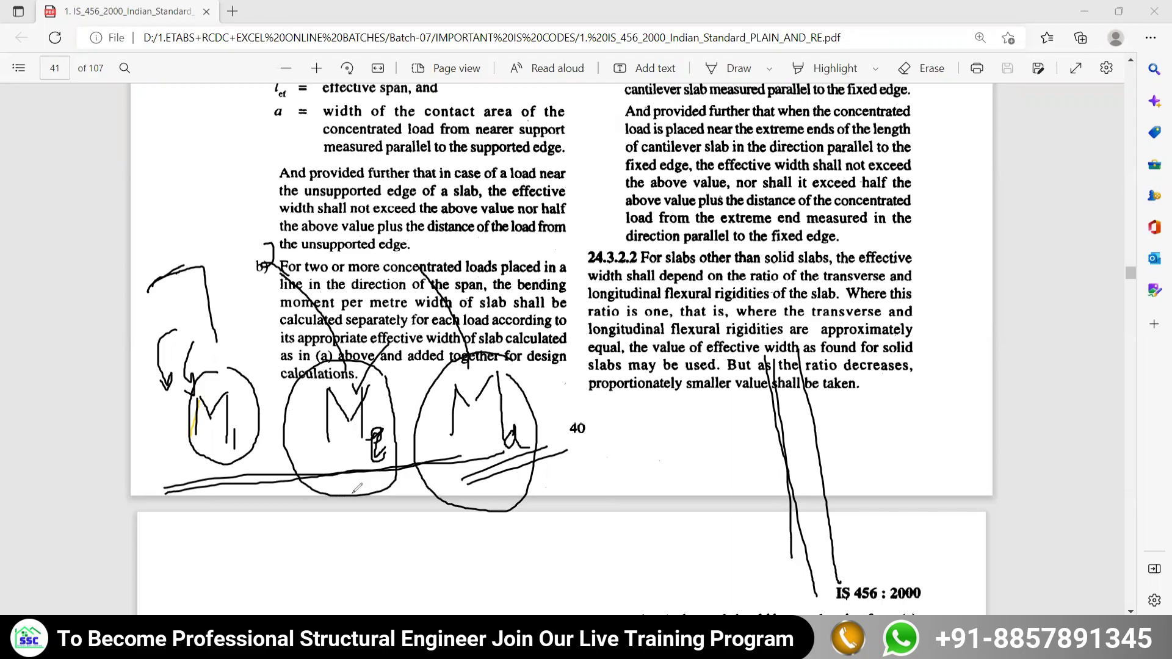
mouse_move(551, 543)
mouse_down()
mouse_move(552, 504)
mouse_move(563, 517)
mouse_move(574, 493)
mouse_move(574, 533)
mouse_move(589, 517)
mouse_move(613, 519)
mouse_move(640, 502)
mouse_up()
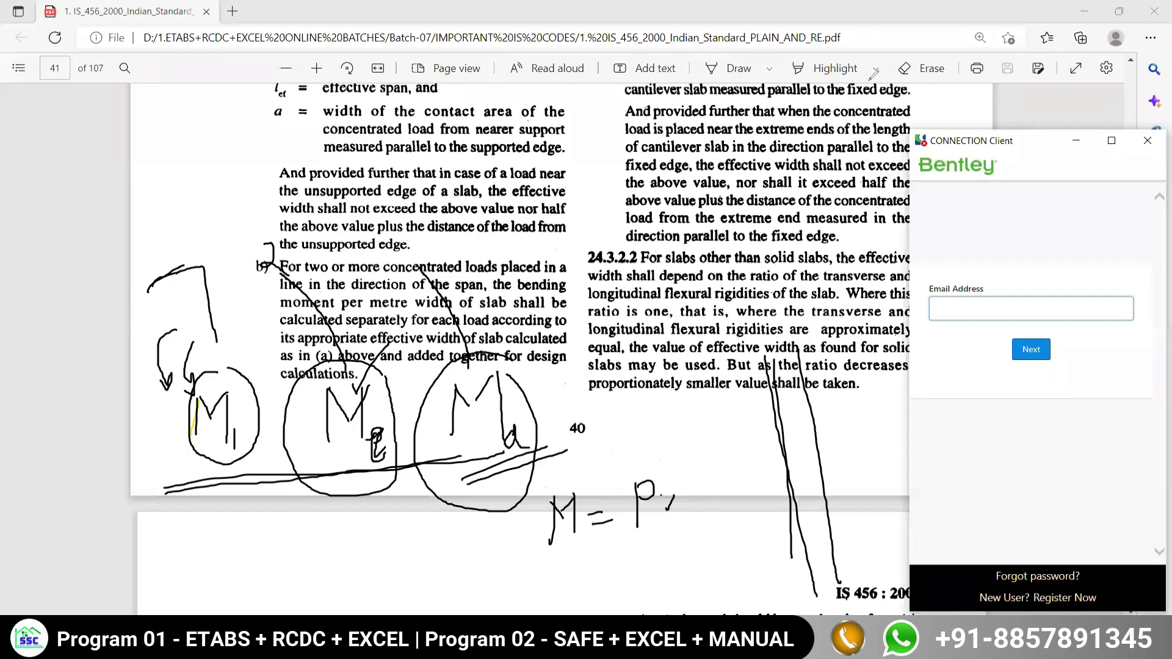
click(1147, 140)
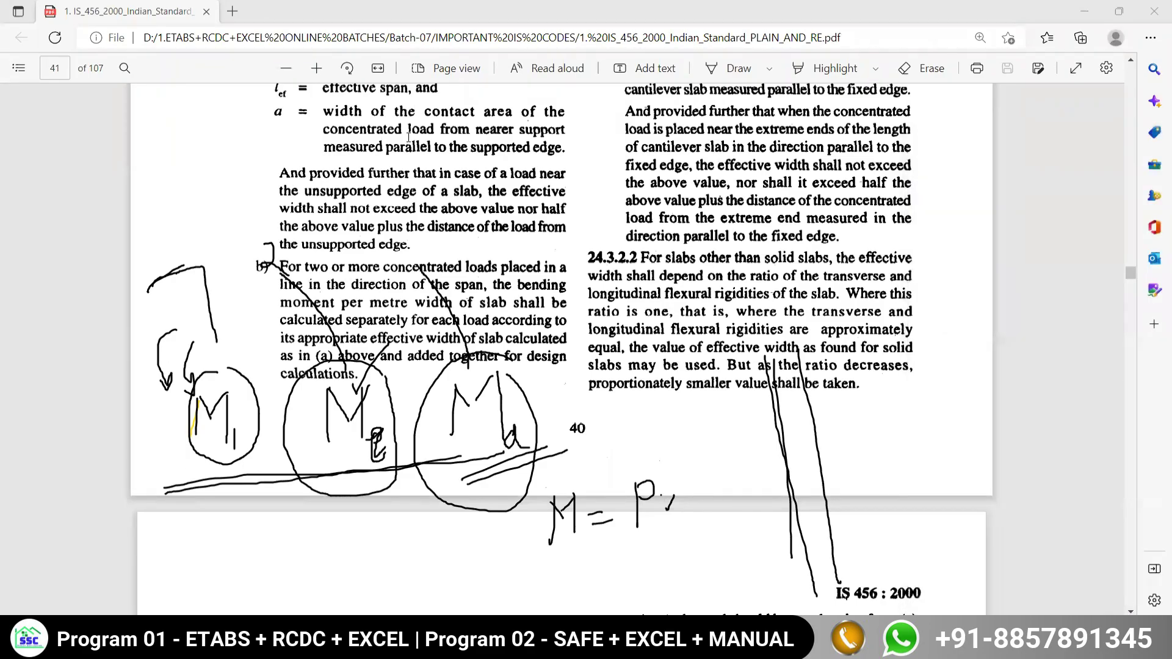
- Write and underline '20mm' beside clause 24.3.2.2 and extend the equation to M = P x 20
drag(917, 410, 951, 451)
mouse_move(967, 407)
mouse_down()
mouse_move(952, 436)
mouse_move(969, 410)
mouse_move(1007, 432)
mouse_move(1037, 406)
mouse_move(1055, 427)
mouse_up()
mouse_move(915, 471)
mouse_down()
mouse_move(1026, 437)
mouse_move(1059, 444)
mouse_up()
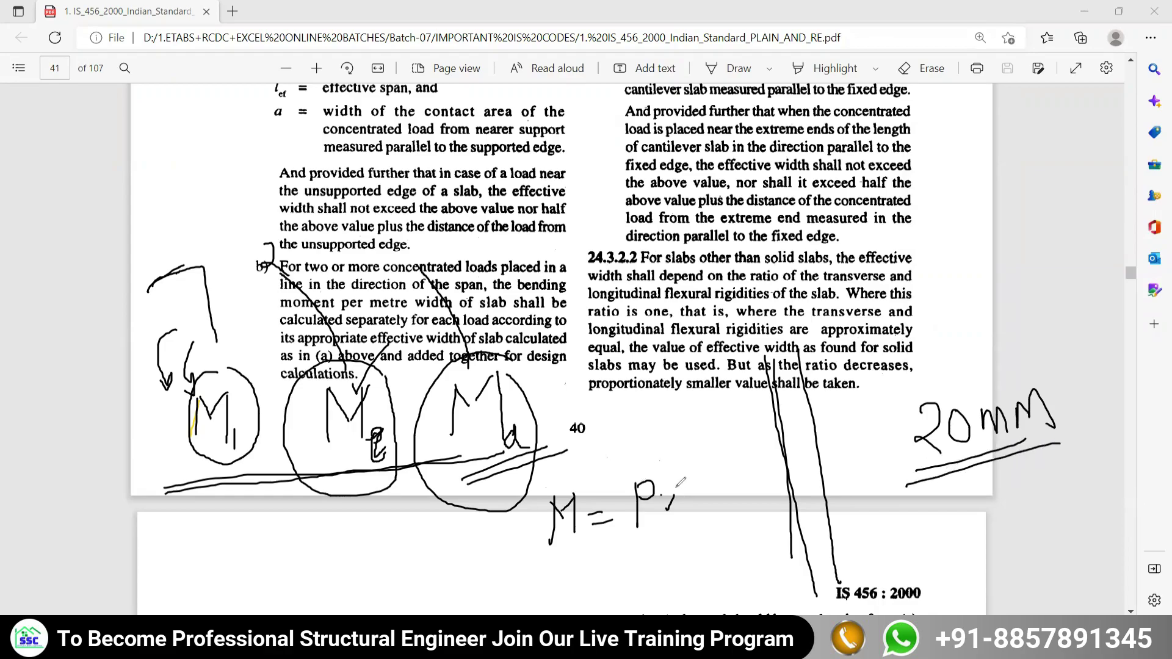
drag(664, 486, 690, 511)
mouse_move(705, 470)
mouse_down()
mouse_move(711, 499)
mouse_move(750, 494)
mouse_move(761, 462)
mouse_up()
drag(542, 565, 584, 555)
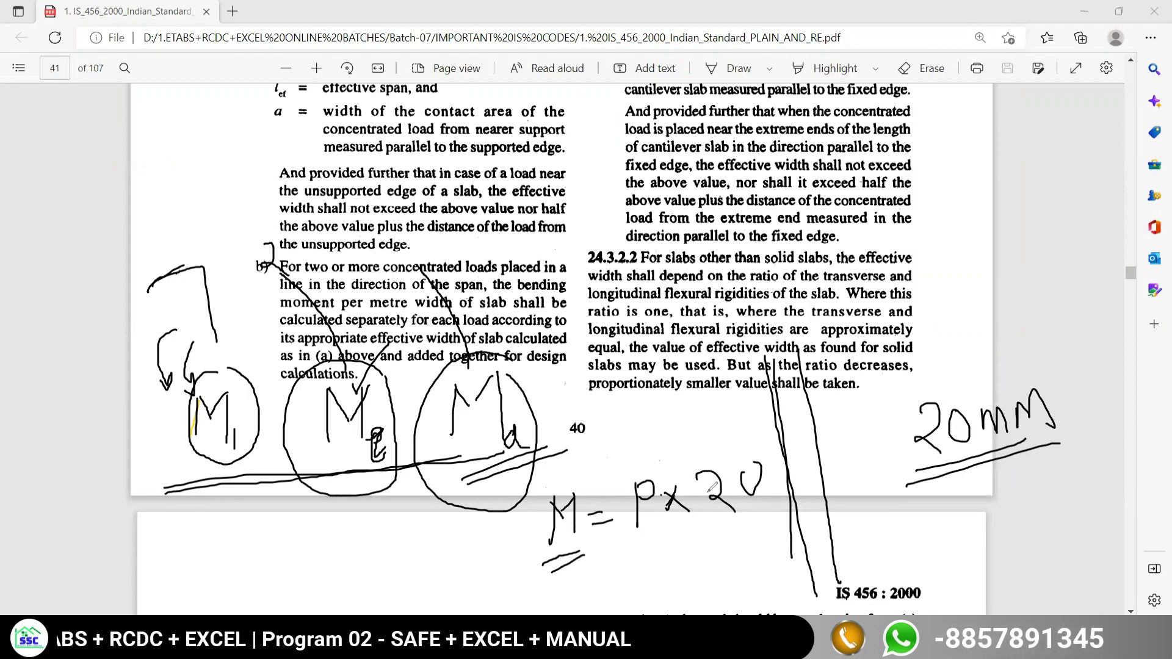
- Write 20, 30, 40 and 50 in the right margin above the 20mm note
mouse_move(969, 319)
mouse_down()
mouse_move(983, 317)
mouse_move(985, 359)
mouse_up()
mouse_move(1006, 312)
mouse_down()
mouse_move(1015, 342)
mouse_move(1006, 313)
mouse_up()
mouse_move(977, 373)
mouse_down()
mouse_move(1030, 355)
mouse_move(1025, 365)
mouse_up()
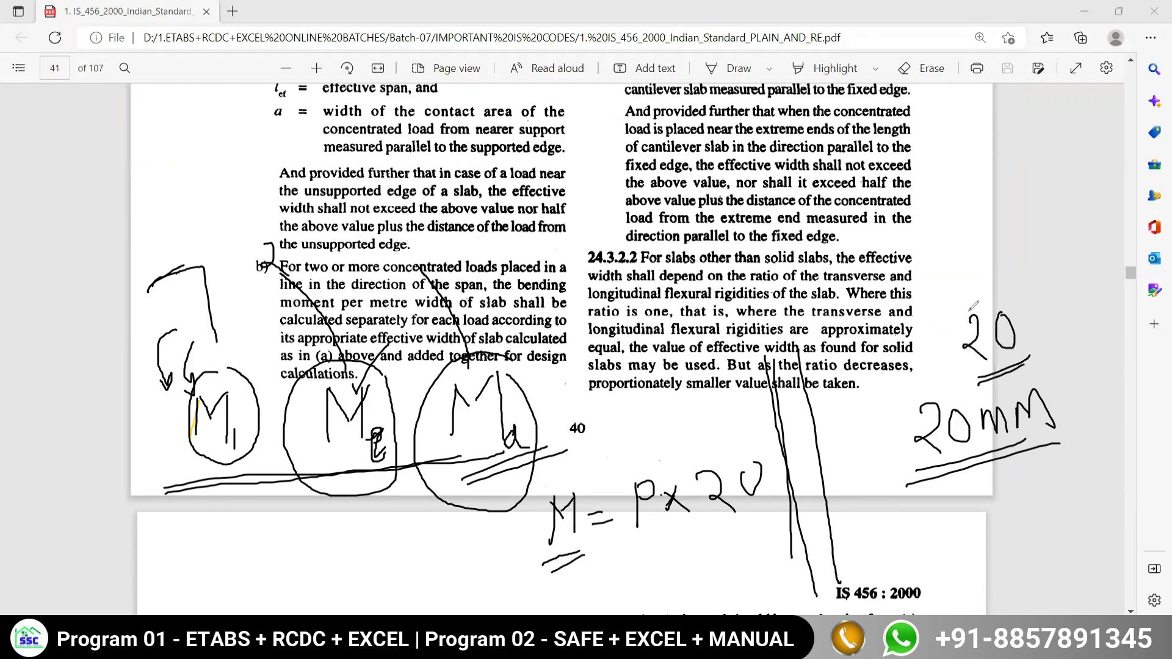
mouse_move(967, 200)
mouse_down()
mouse_move(971, 238)
mouse_move(1015, 209)
mouse_up()
drag(993, 137, 996, 165)
drag(1008, 136, 1014, 139)
drag(1084, 141, 1087, 179)
drag(1081, 141, 1092, 137)
mouse_move(1112, 131)
mouse_down()
mouse_move(1098, 139)
mouse_move(1097, 174)
mouse_up()
- Add a second equation line below reading '= P x 50'
drag(586, 576, 621, 574)
drag(602, 587, 636, 582)
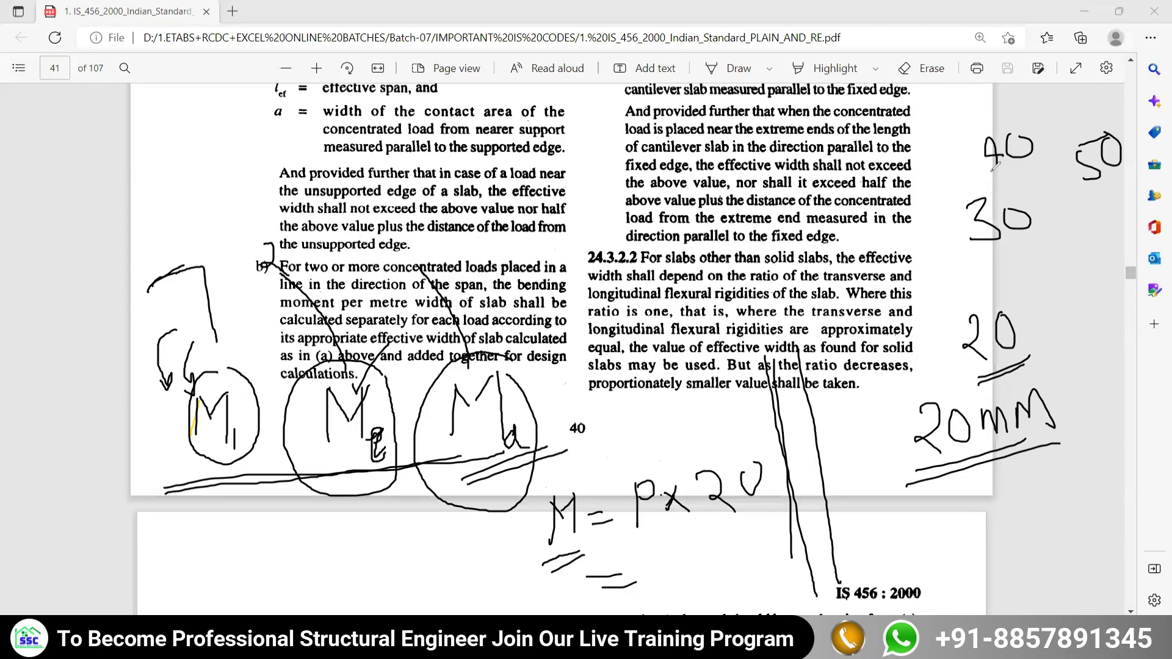
mouse_move(695, 544)
mouse_down()
mouse_move(671, 599)
mouse_move(718, 589)
mouse_up()
mouse_move(753, 531)
mouse_down()
mouse_move(722, 566)
mouse_move(769, 526)
mouse_up()
mouse_move(645, 547)
mouse_down()
mouse_move(644, 601)
mouse_move(645, 569)
mouse_up()
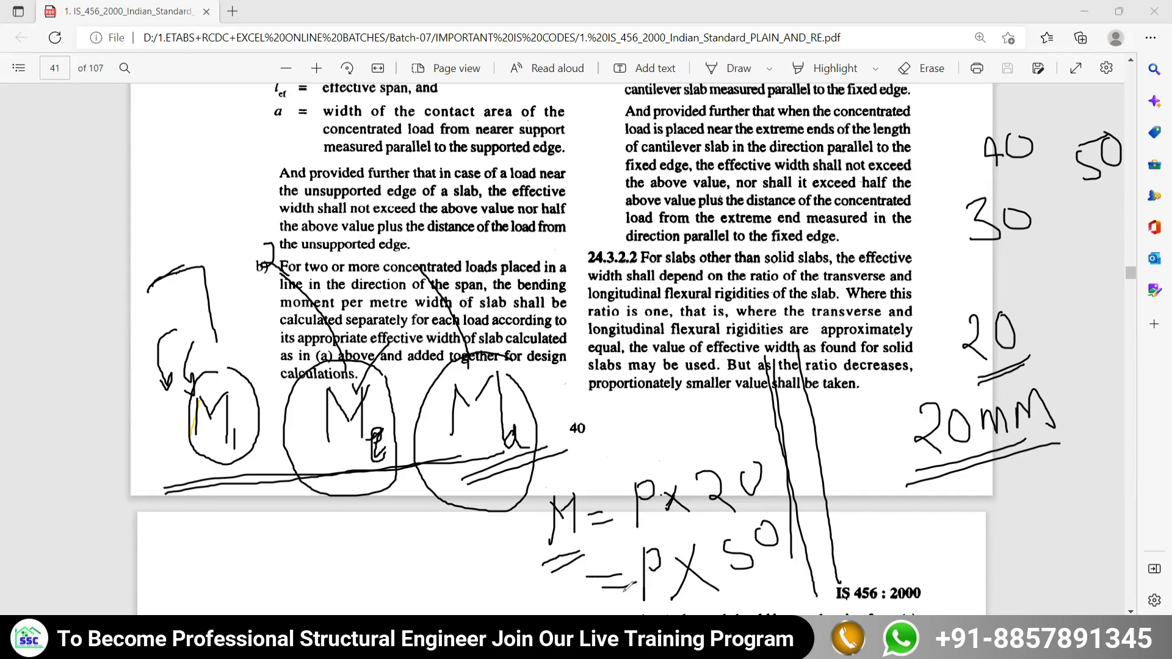